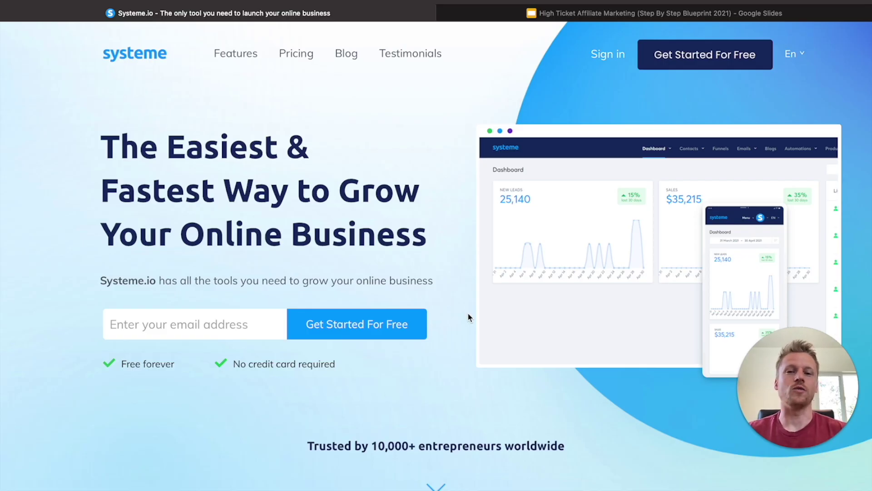
Step: Scroll the homepage down to the 'Save at least $320/month!' tool-cost section
scroll(468, 315, down, 10)
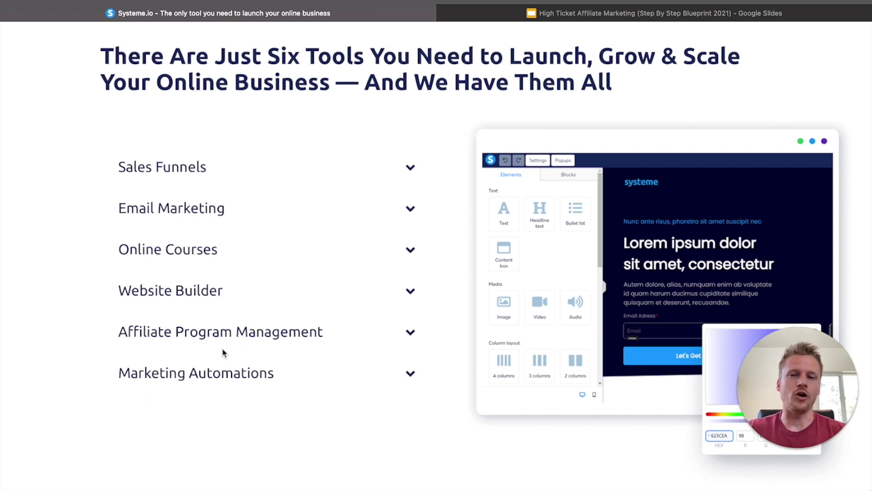
scroll(312, 425, up, 10)
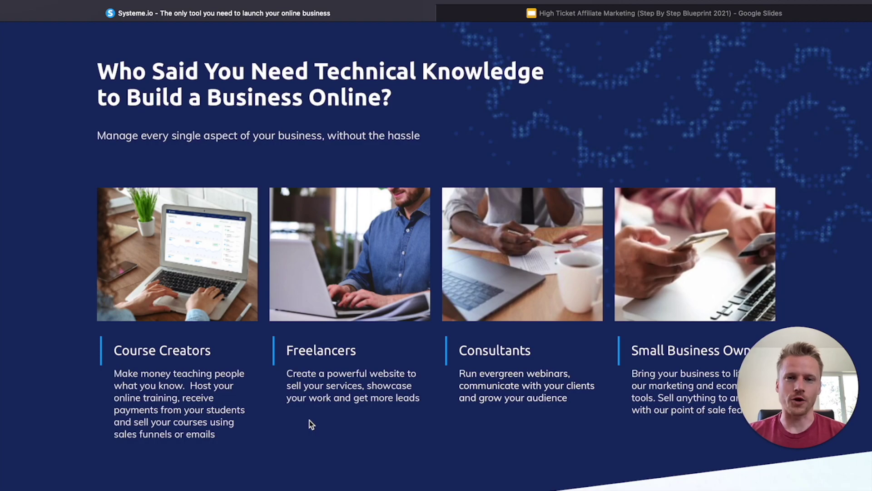
scroll(473, 95, down, 10)
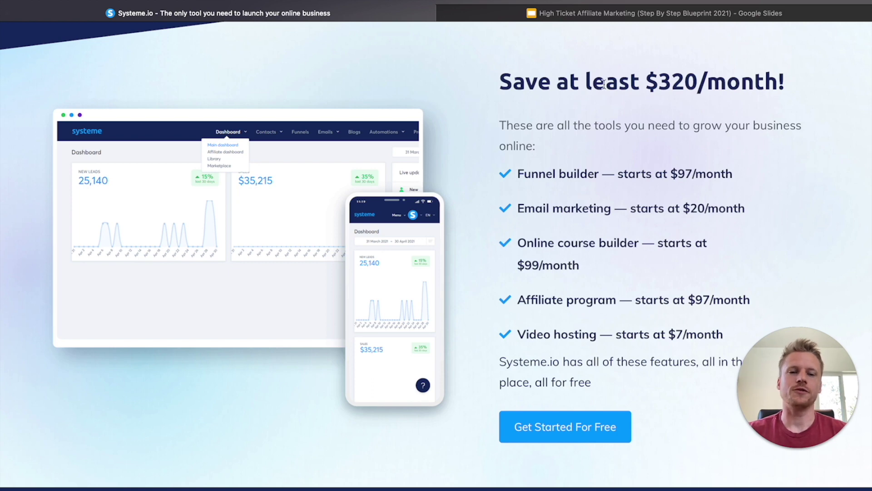
drag(671, 171, 732, 170)
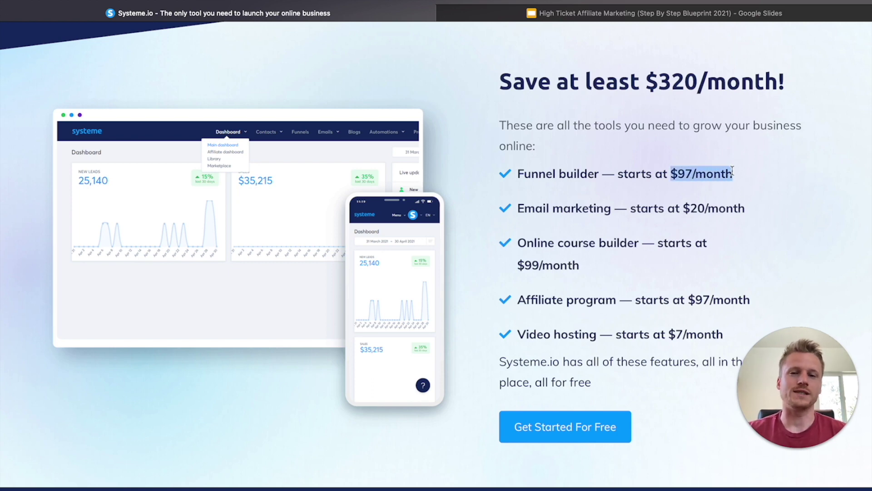
click(620, 177)
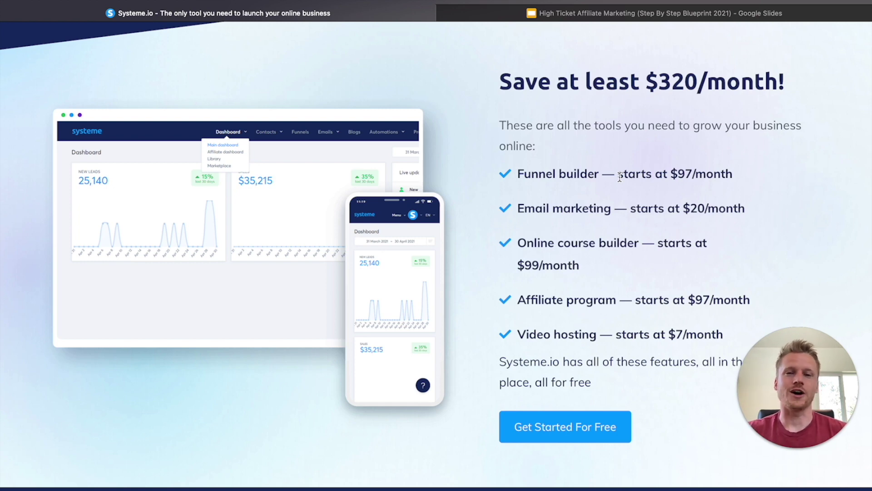
drag(631, 208, 755, 208)
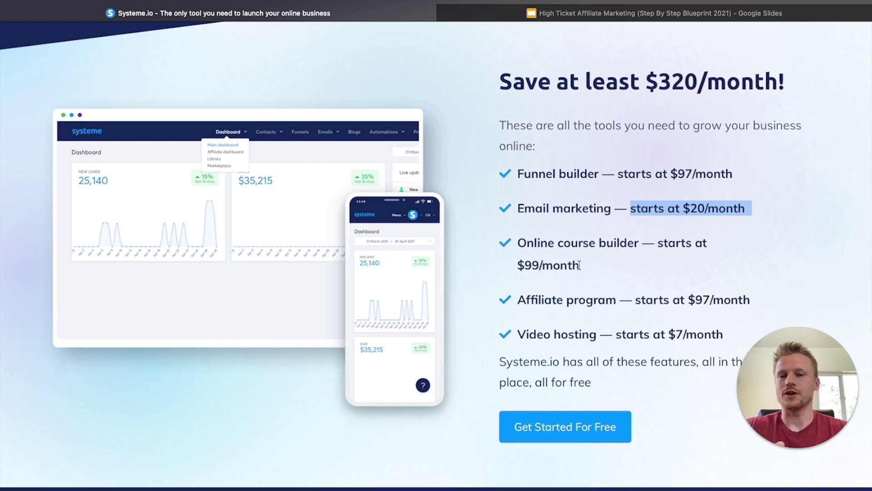
drag(580, 265, 507, 265)
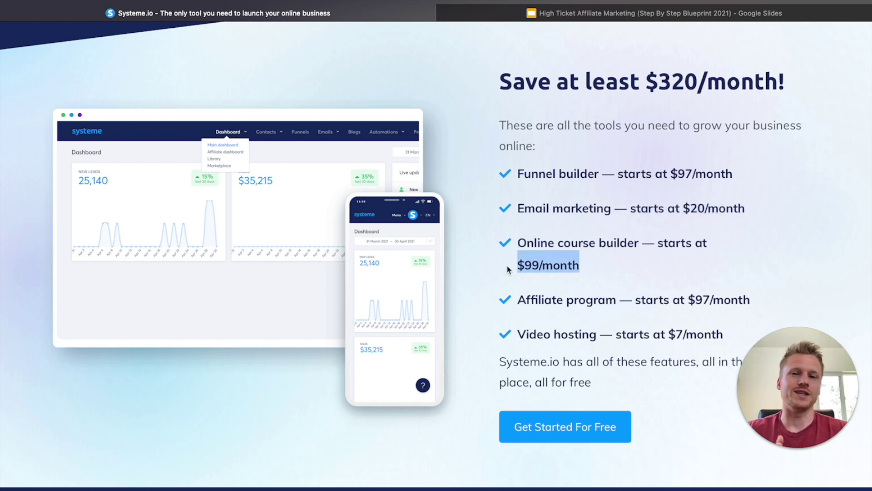
drag(636, 301, 750, 296)
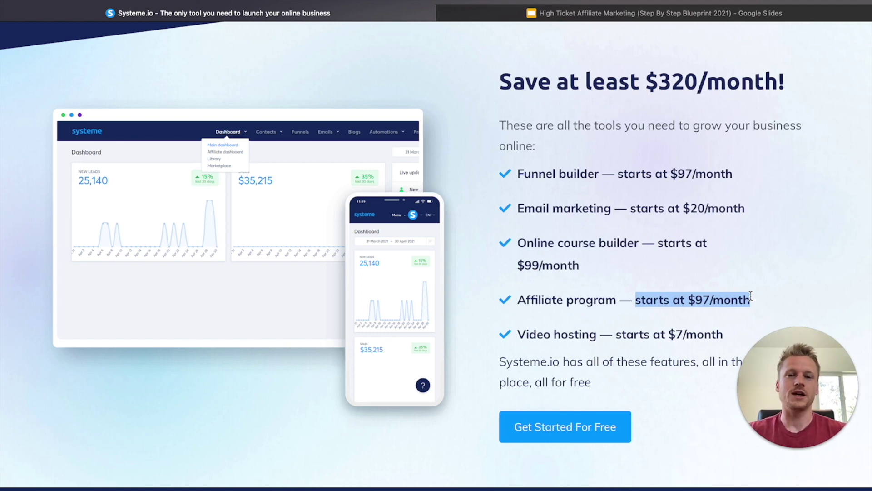
click(751, 296)
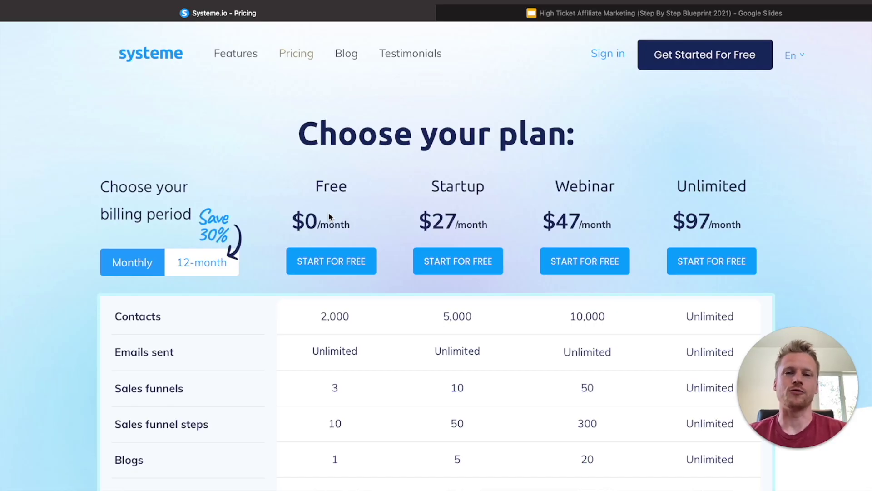
Step: Highlight the Free plan's $0 price, 2,000 contacts limit and unlimited emails sent
drag(318, 223, 297, 198)
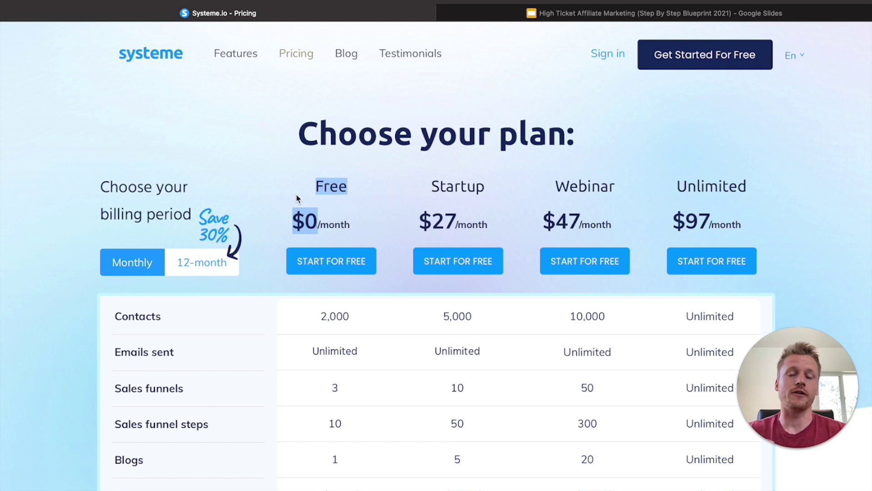
scroll(296, 198, down, 2)
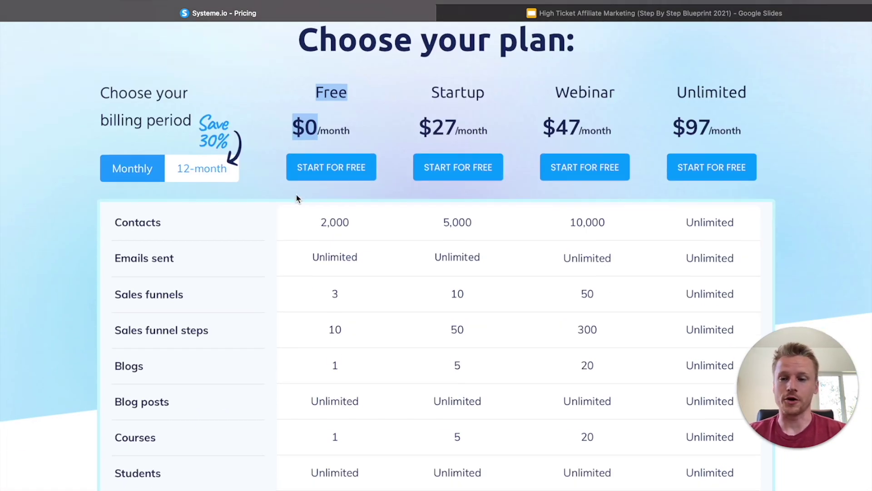
drag(351, 223, 320, 222)
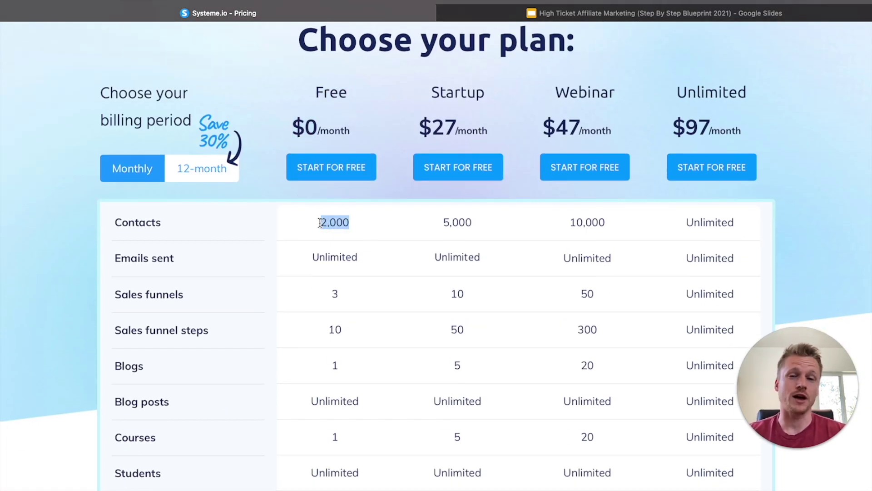
drag(373, 258, 306, 257)
Step: Highlight the Free plan's unlimited blog posts and the Unlimited plan's $97 price
scroll(306, 257, down, 1)
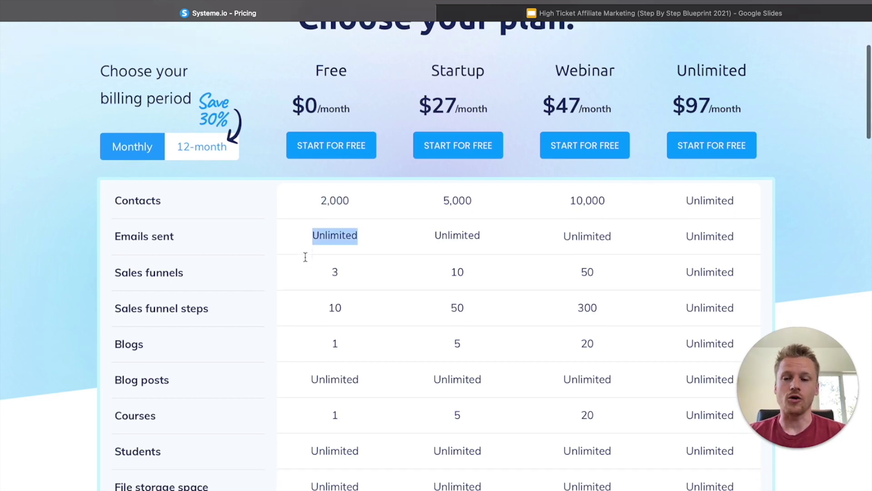
drag(329, 252, 343, 253)
drag(364, 360, 309, 360)
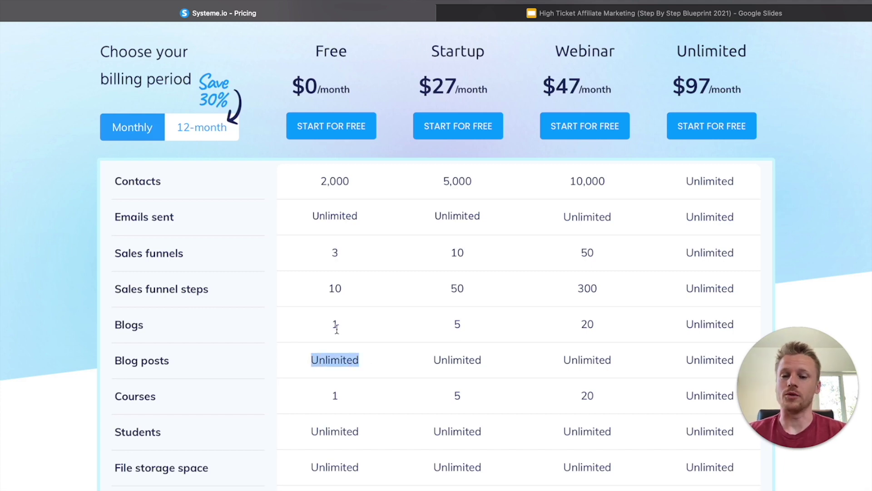
scroll(336, 327, down, 2)
click(336, 327)
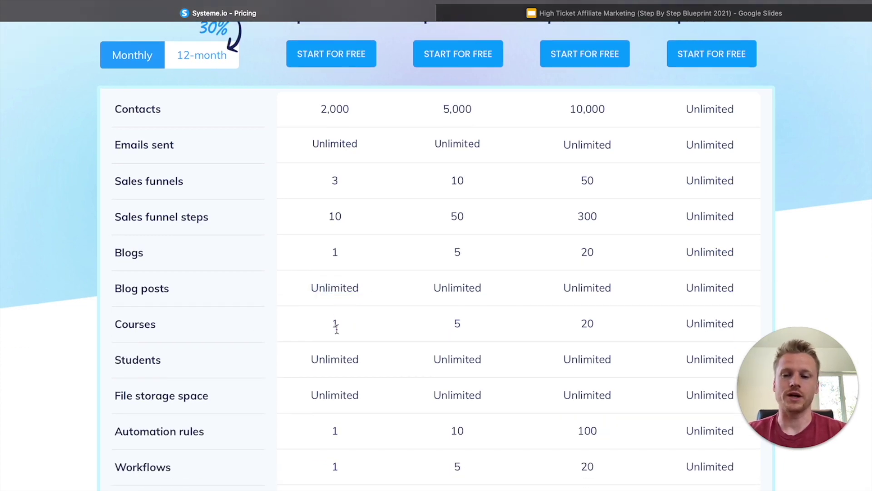
scroll(337, 327, up, 3)
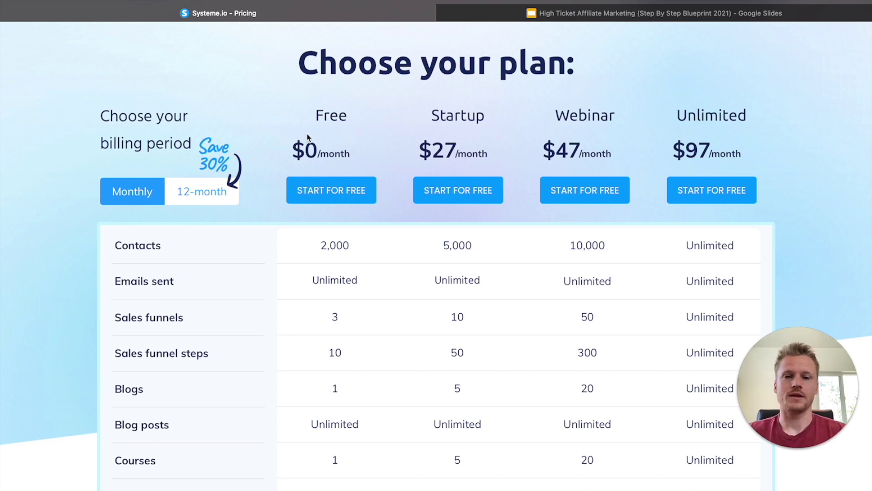
drag(711, 151, 689, 147)
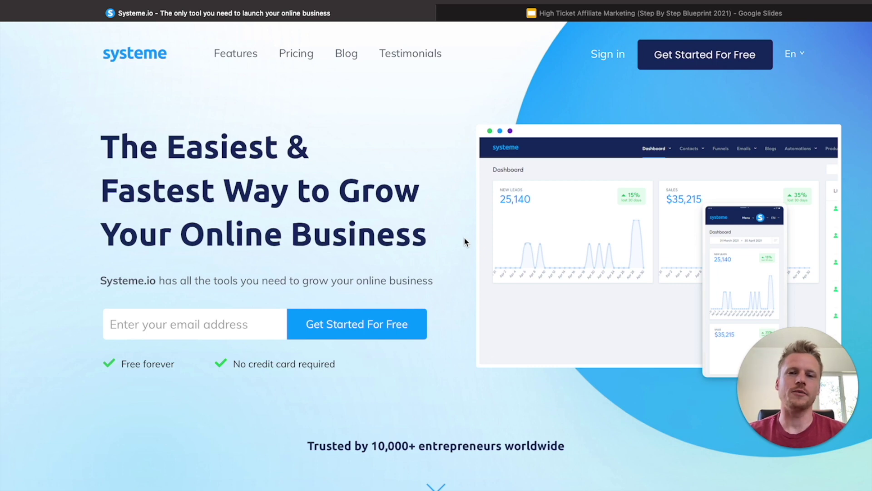
Step: Go from the sign-up form to the Contacts list, then to the contact import page
click(170, 322)
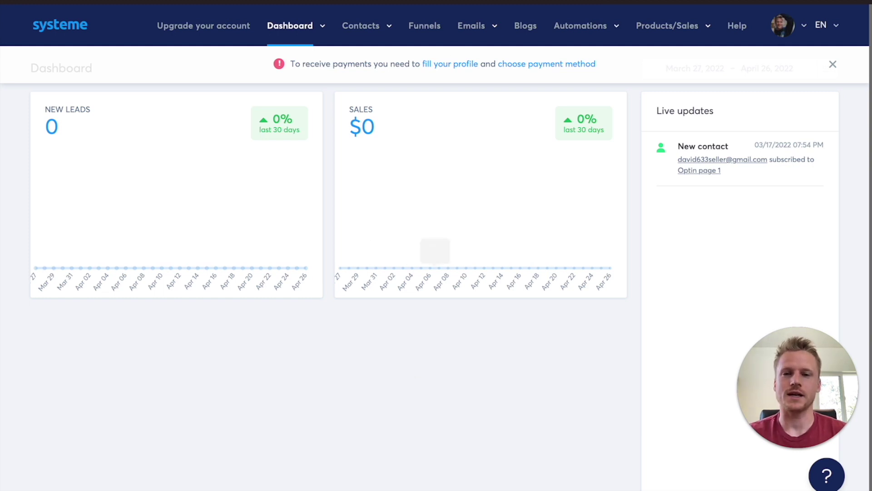
mouse_move(361, 31)
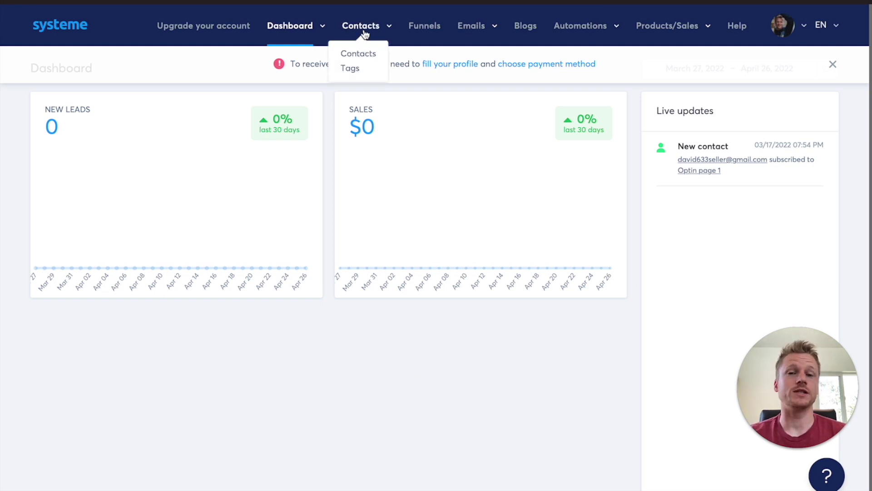
click(359, 54)
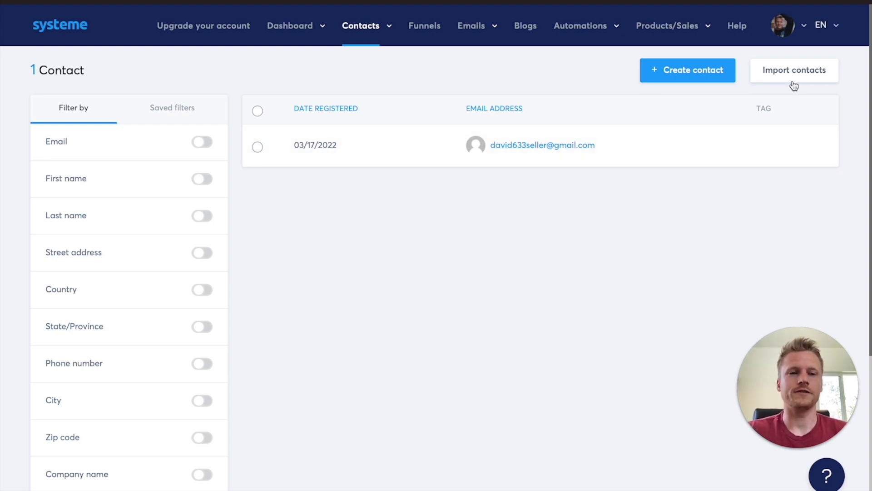
click(790, 72)
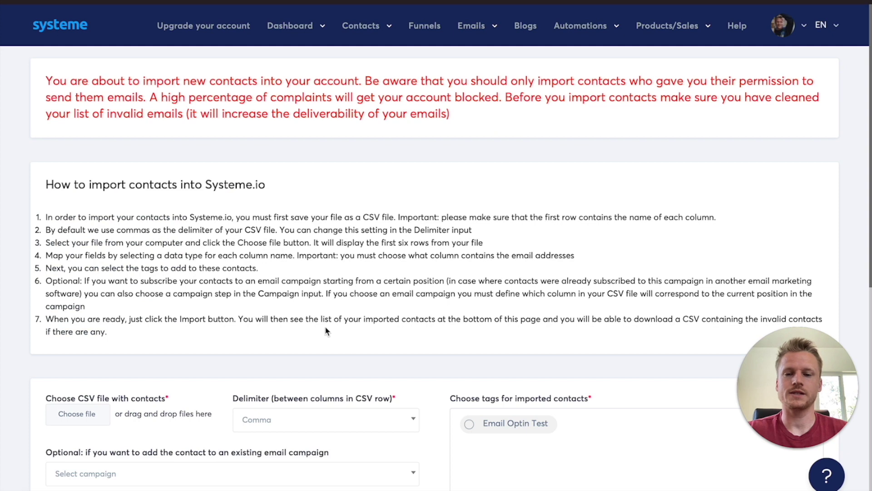
Step: Scroll through the CSV import instructions, highlighting part of the text
scroll(326, 326, down, 1)
drag(363, 180, 398, 180)
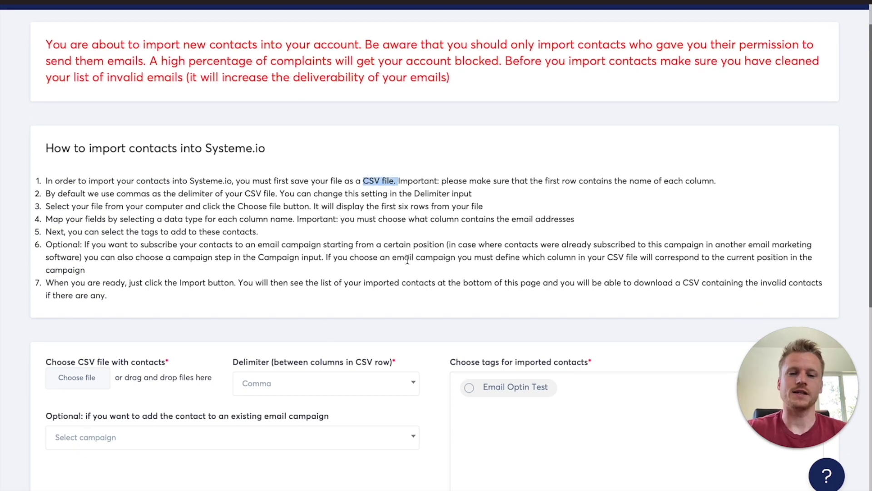
scroll(783, 258, down, 6)
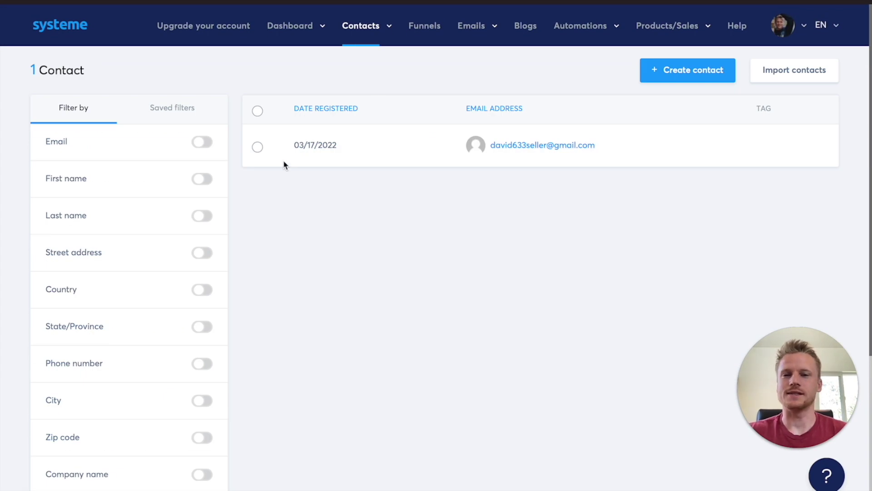
mouse_move(367, 24)
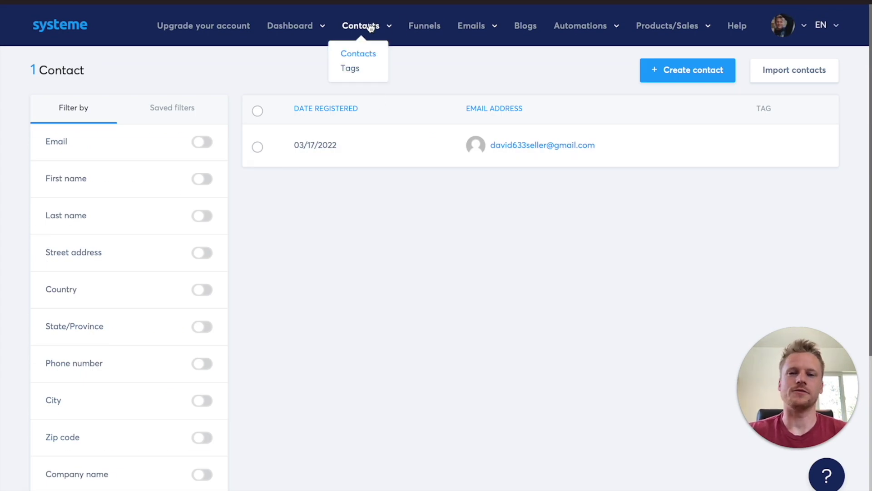
Step: Create a new contact tag named 'affiliate' and go to the Funnels list
click(357, 75)
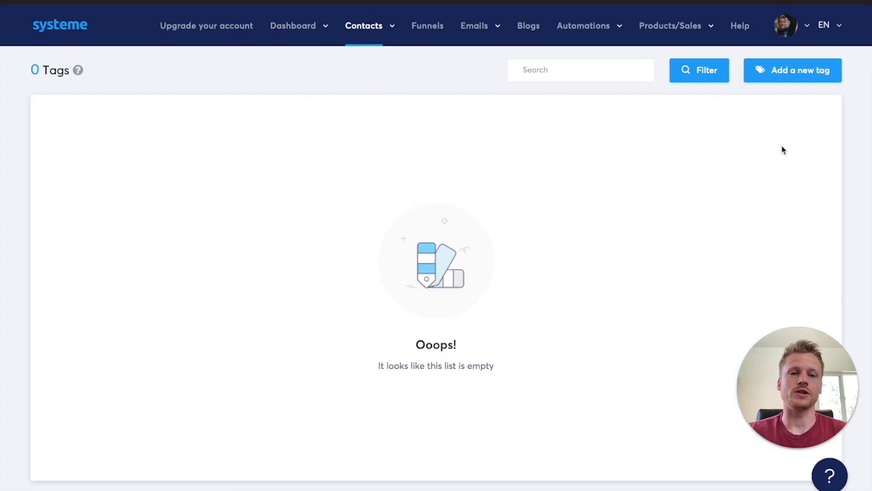
click(794, 80)
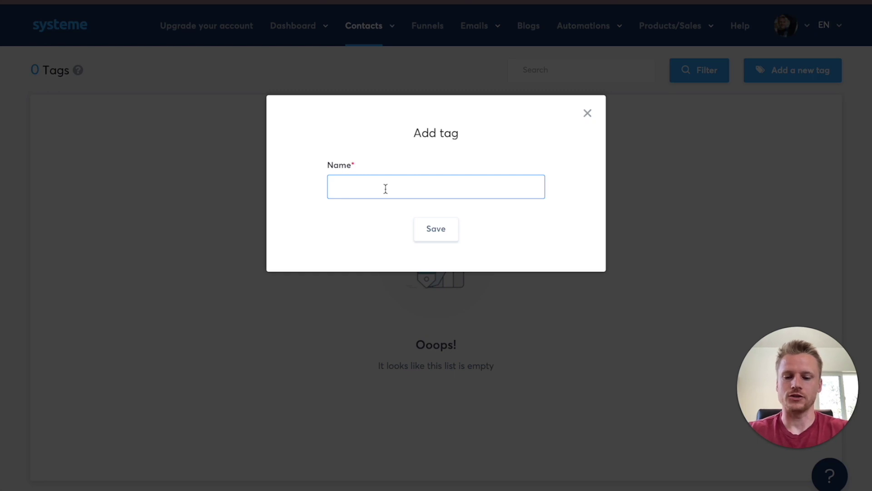
text(affili)
text(ate)
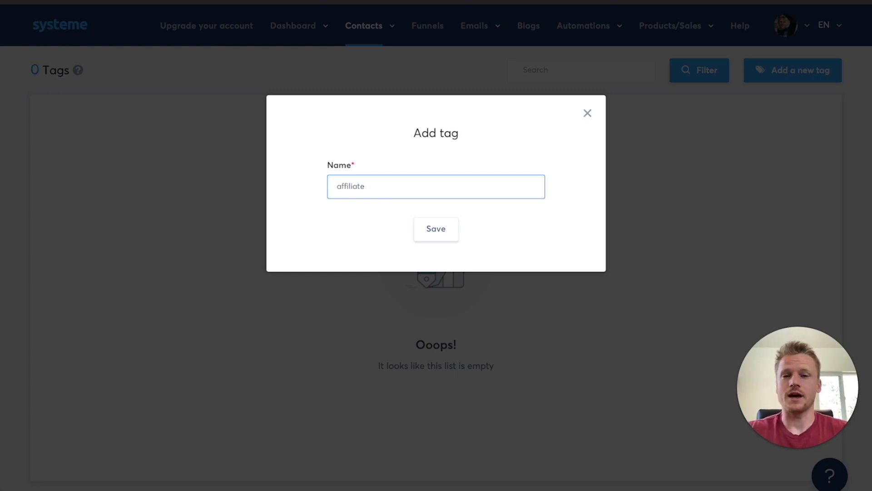
click(436, 228)
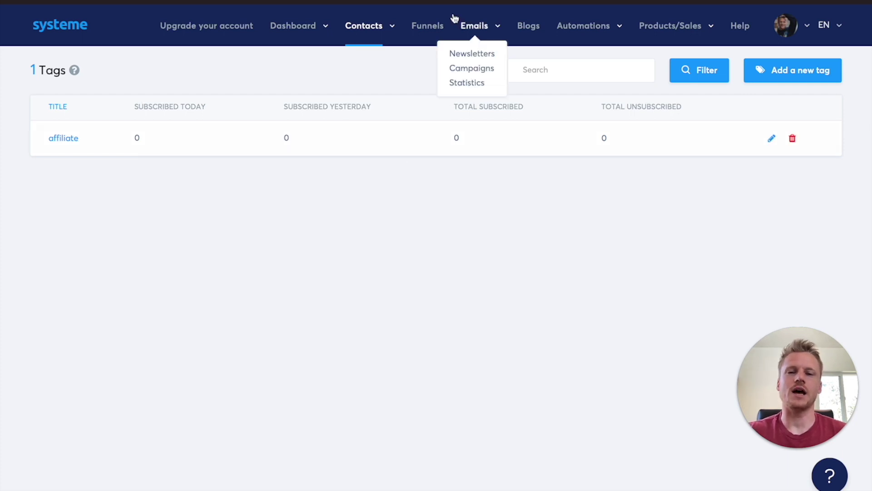
click(428, 26)
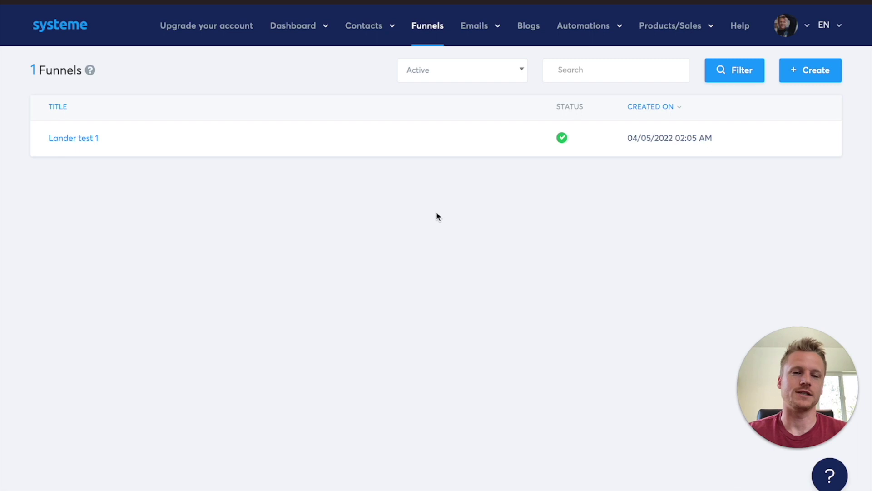
Step: Create a new 'Build an audience' funnel named 'Test'
click(807, 70)
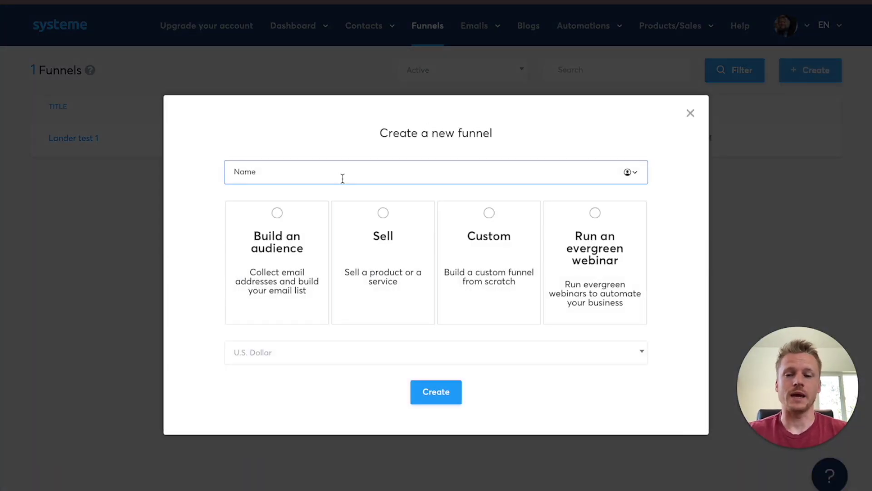
text(Test)
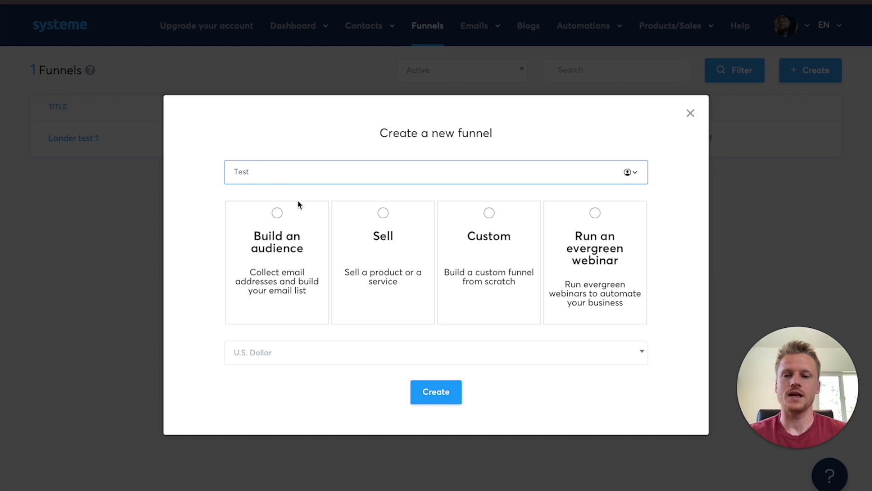
click(276, 218)
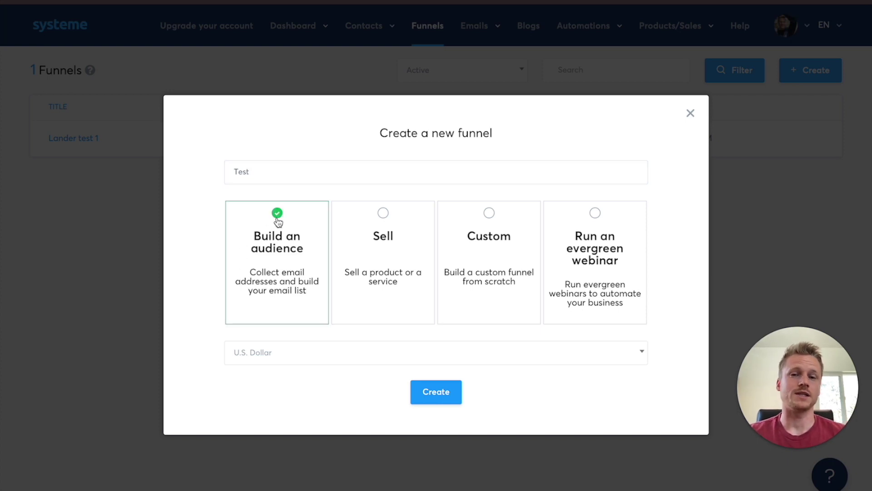
click(441, 399)
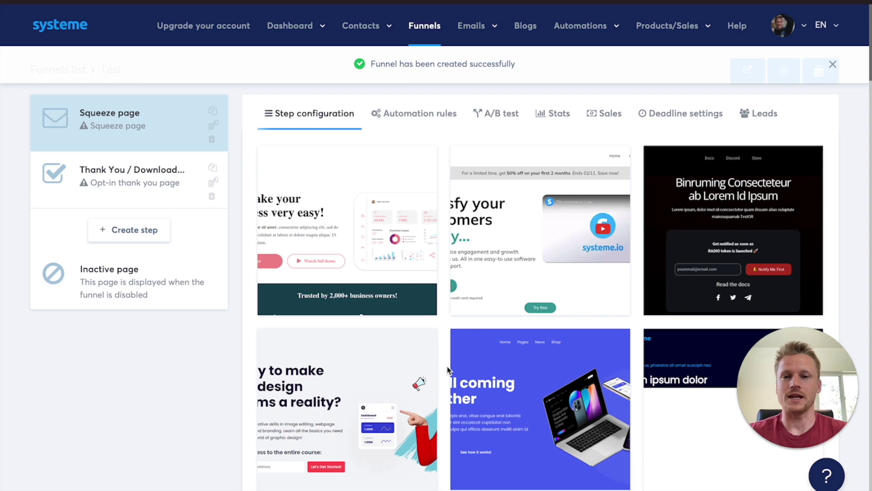
Step: Browse the squeeze page templates and pick the autopilot template
mouse_move(338, 176)
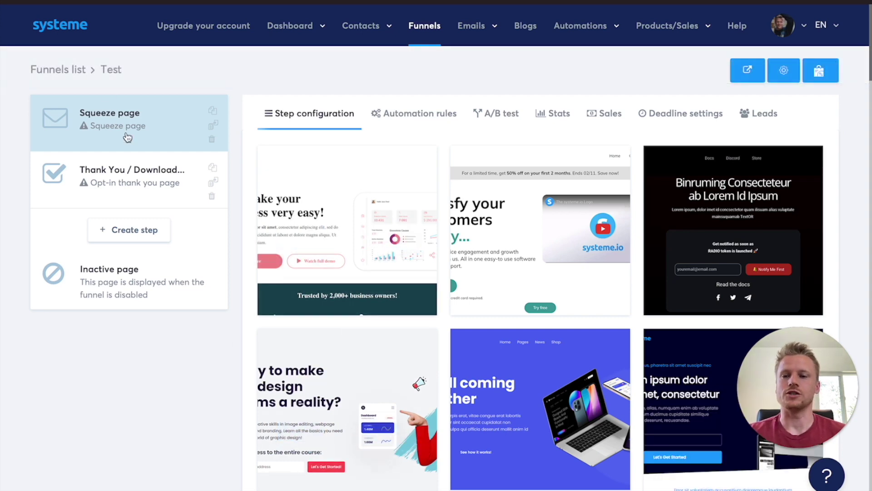
mouse_move(504, 290)
scroll(504, 290, down, 12)
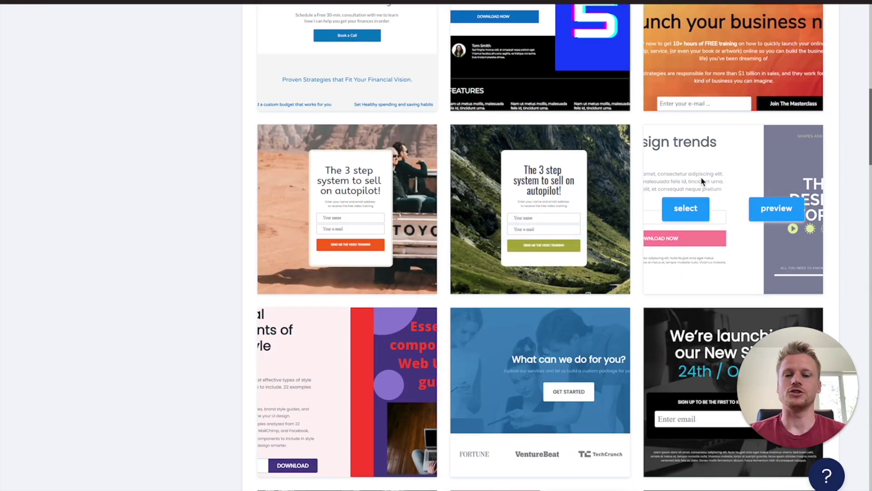
mouse_move(306, 220)
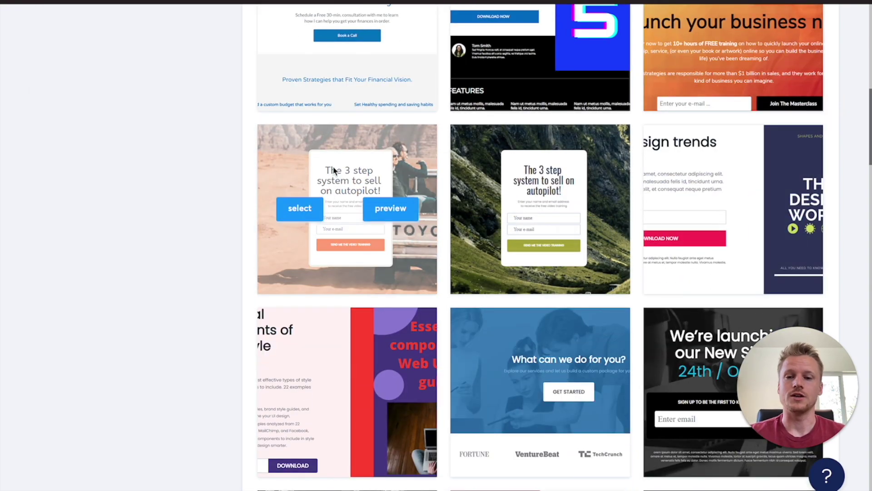
click(300, 209)
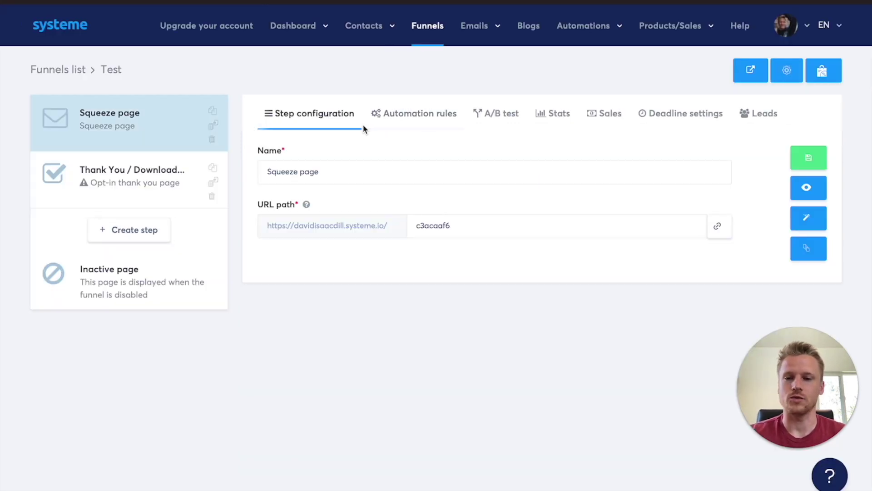
Step: Apply the first template to the Thank You / Download Page step
click(132, 180)
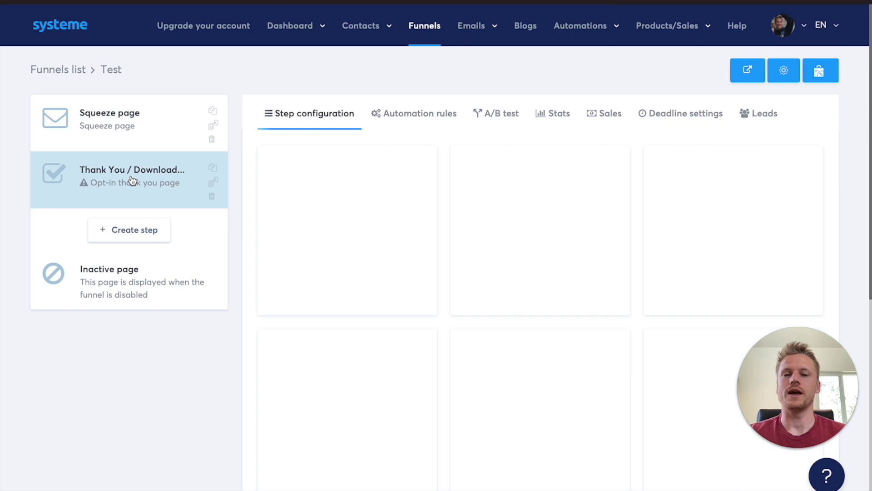
mouse_move(361, 210)
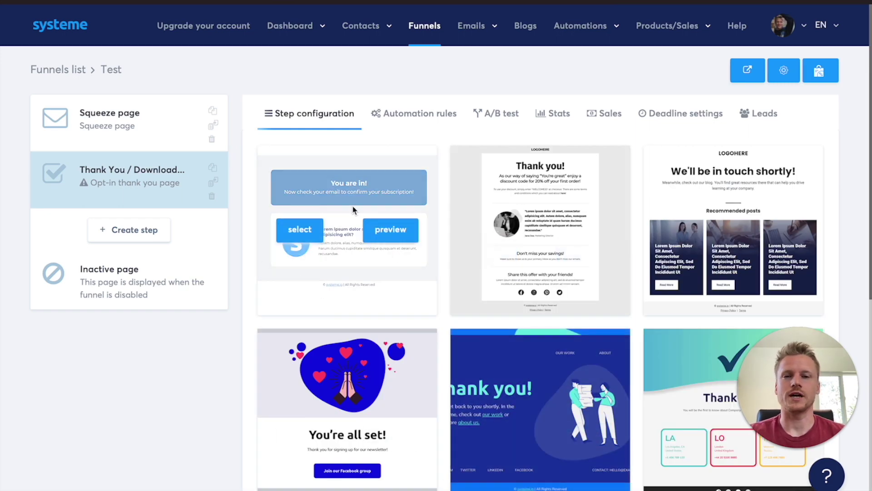
click(299, 231)
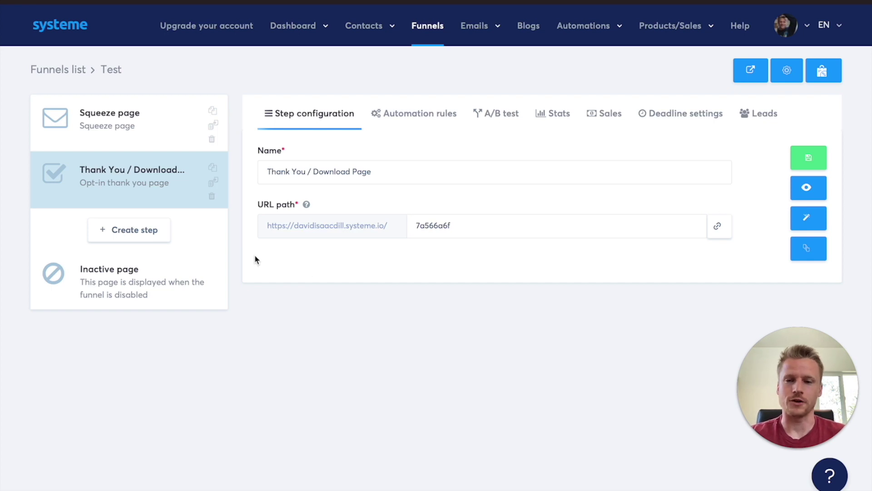
click(104, 122)
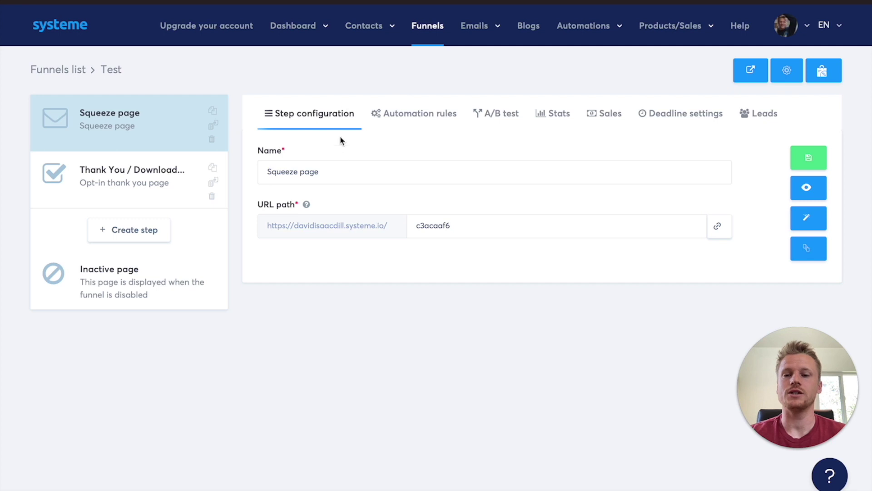
Step: Replace the Squeeze page's URL path c3acaaf6 with 'squeeze'
click(336, 176)
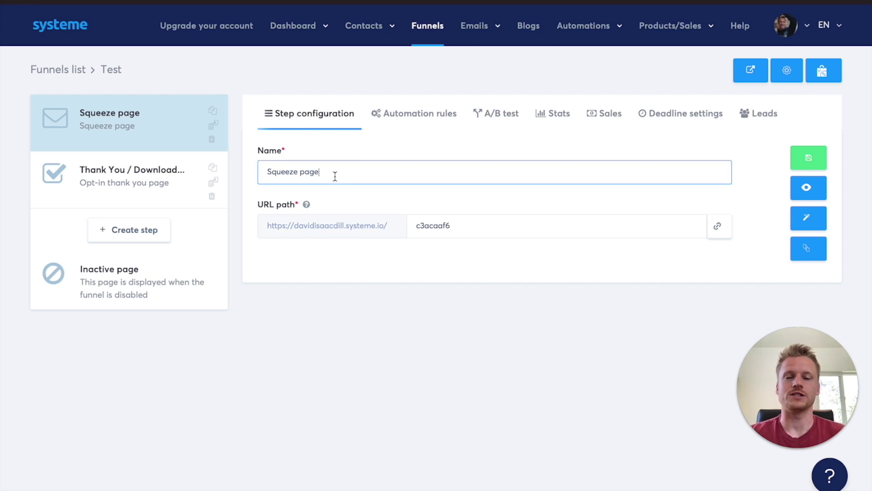
drag(468, 229, 400, 225)
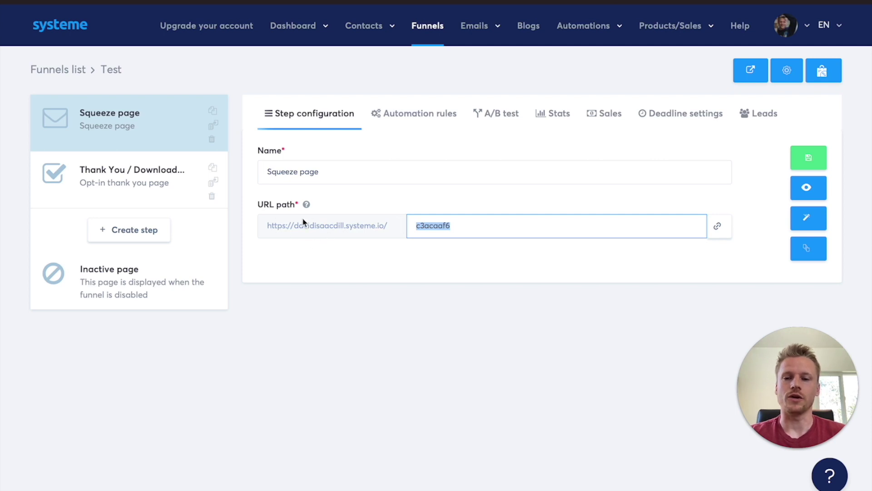
drag(389, 229, 409, 224)
text(sq)
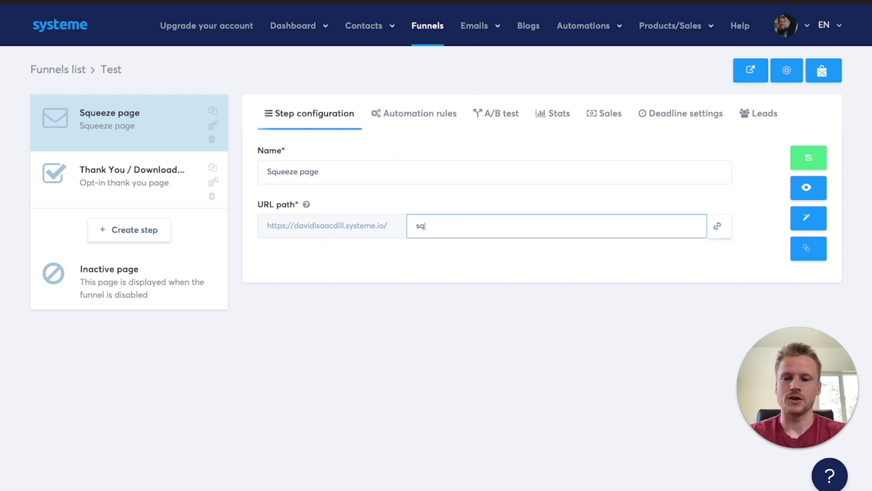
text(ueeze)
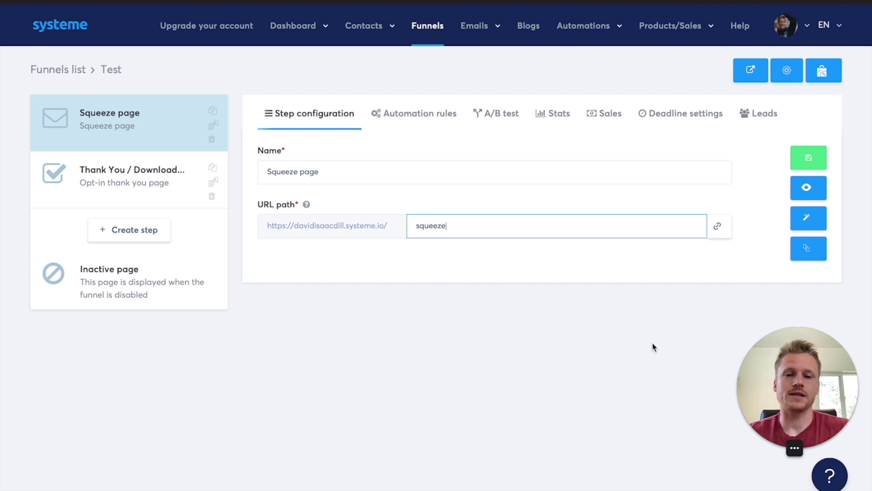
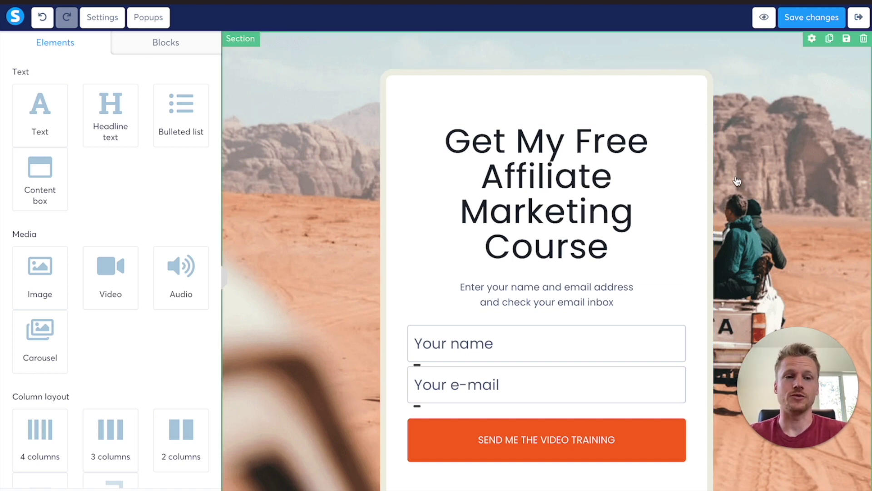
Step: Replace the desert photo behind the opt-in form with a dark navy (05134D) section background
click(812, 39)
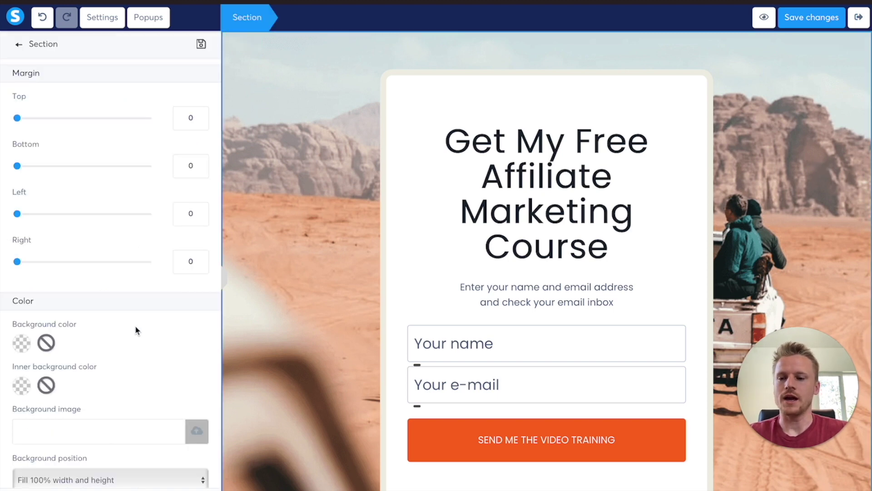
scroll(73, 329, down, 2)
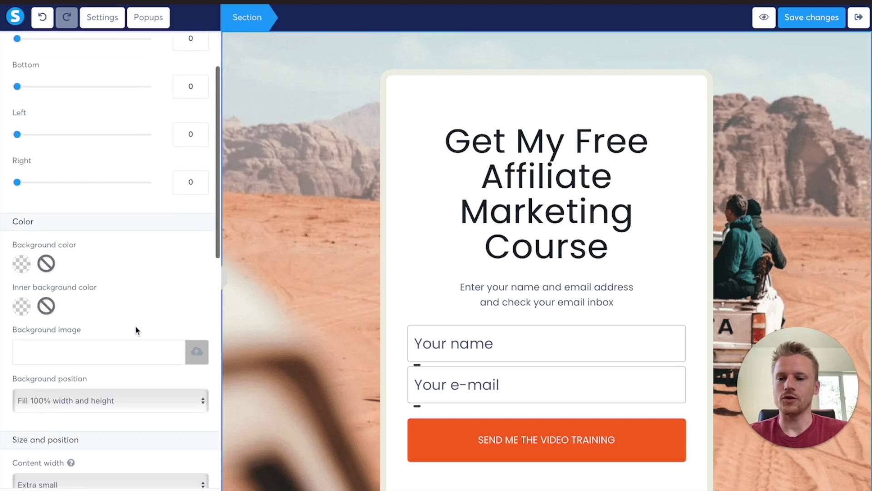
click(22, 265)
click(153, 309)
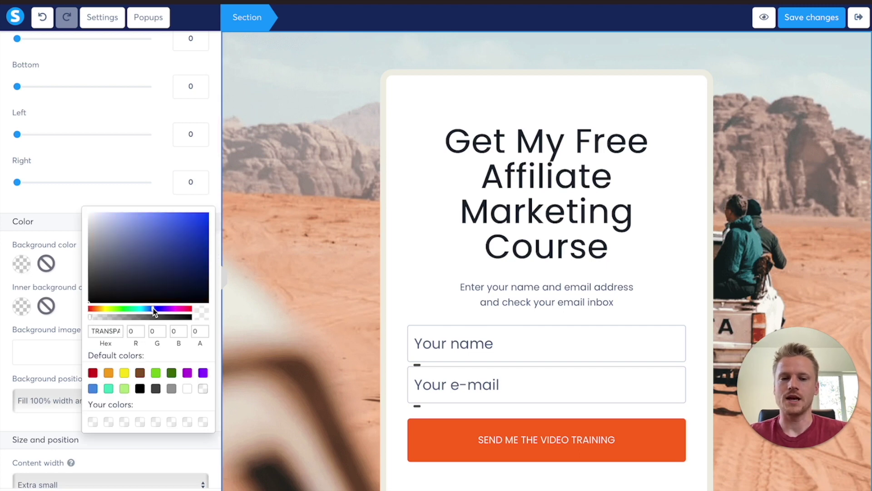
drag(154, 309, 154, 311)
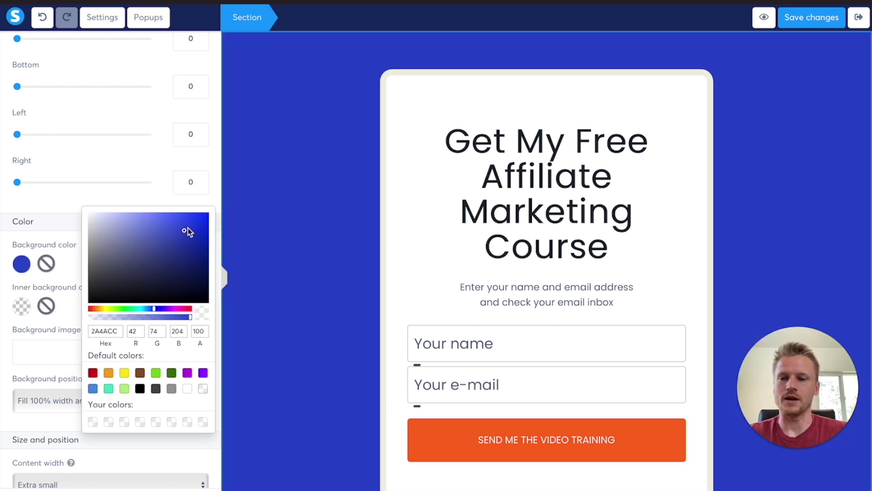
click(185, 230)
click(196, 240)
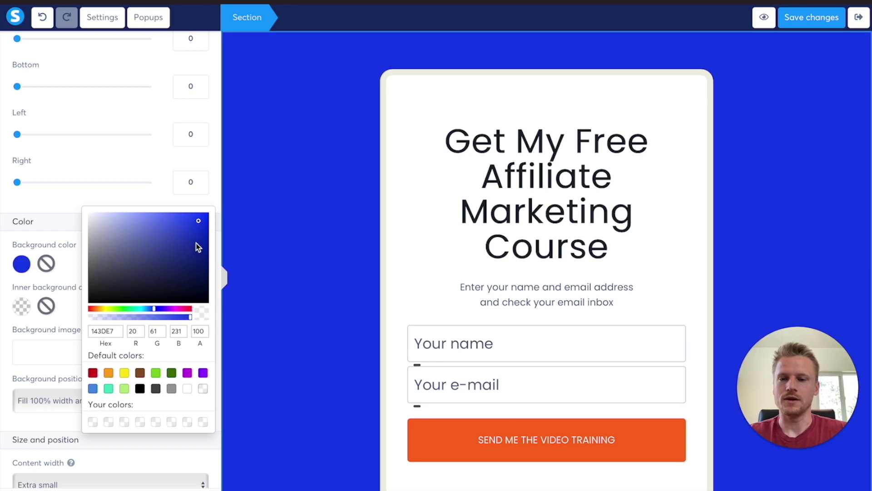
click(202, 277)
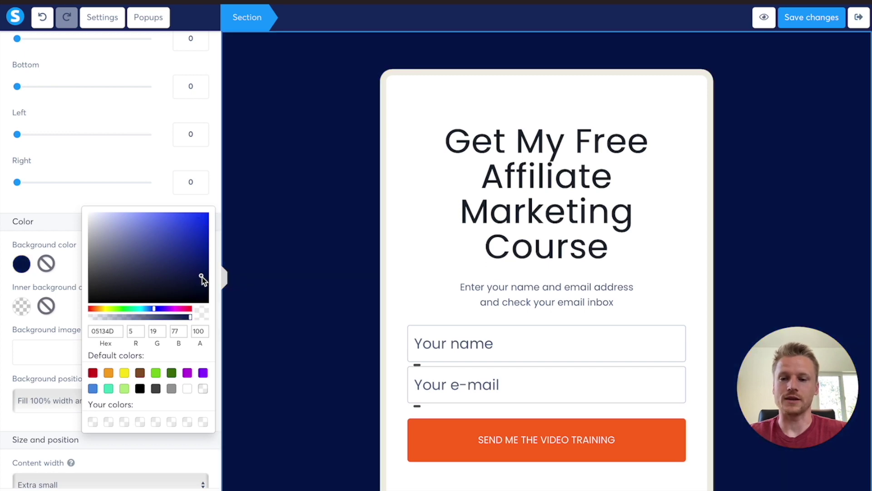
click(187, 153)
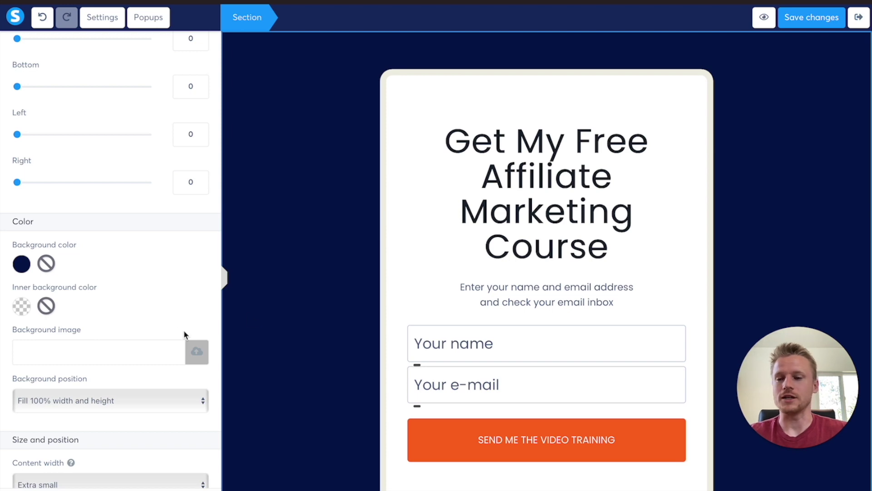
click(410, 337)
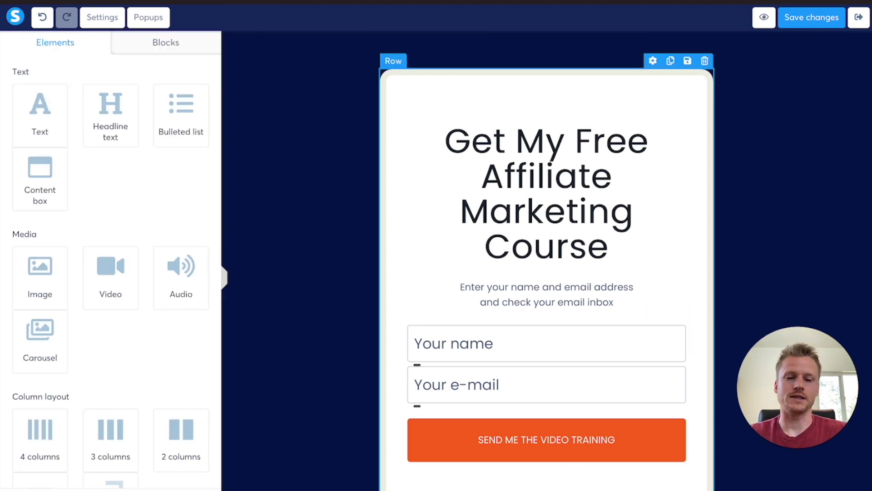
Step: Set the 'SEND ME THE VIDEO TRAINING' button's click action to Send form, then save the page
click(565, 460)
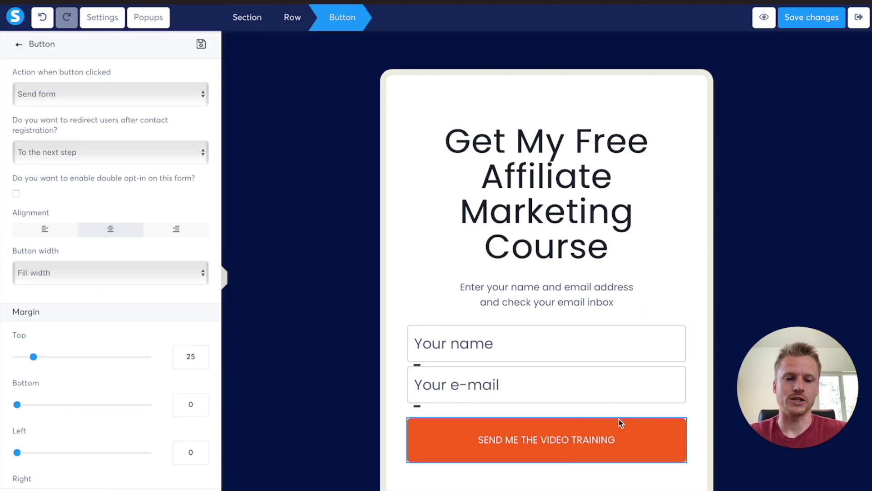
scroll(131, 389, down, 2)
scroll(130, 389, down, 10)
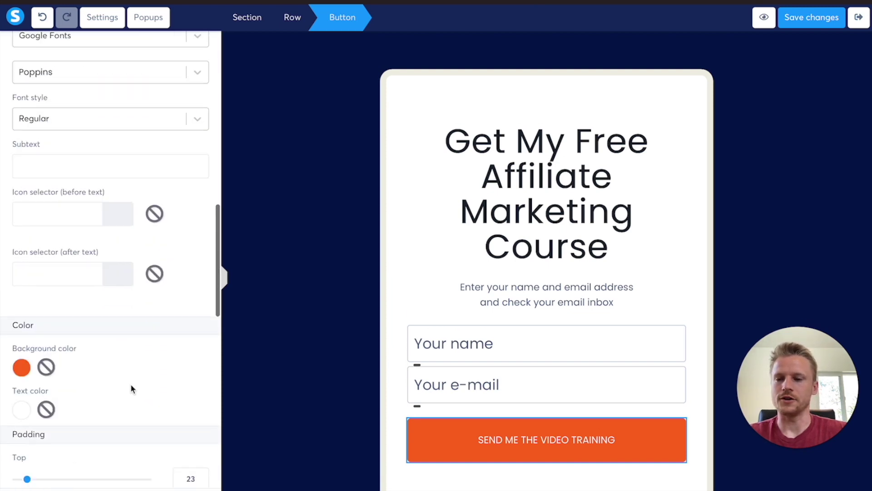
scroll(106, 279, up, 10)
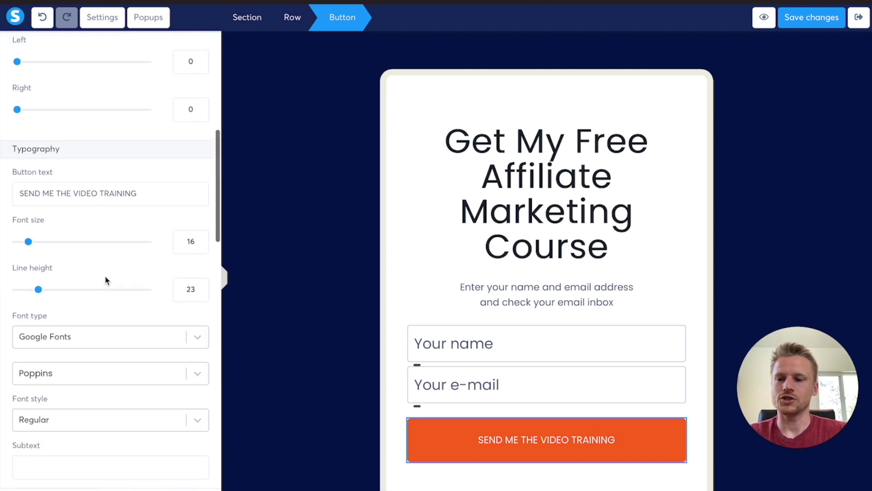
drag(152, 370, 11, 367)
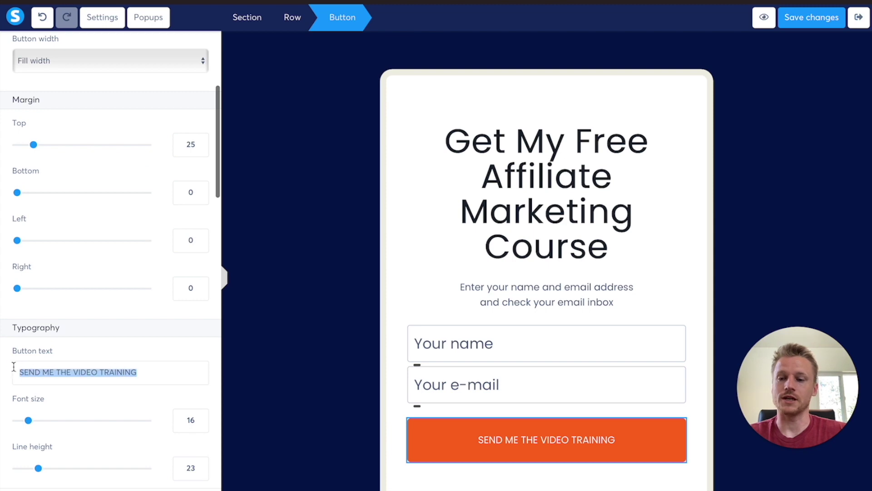
scroll(10, 367, up, 5)
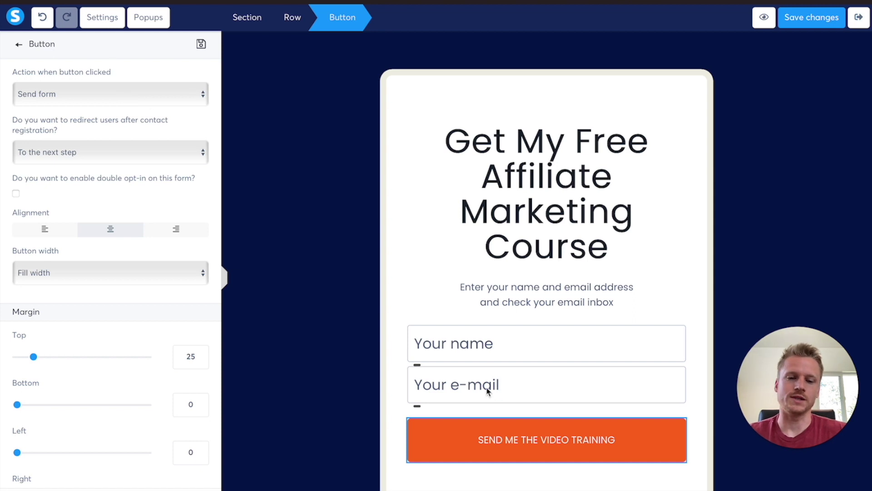
click(121, 102)
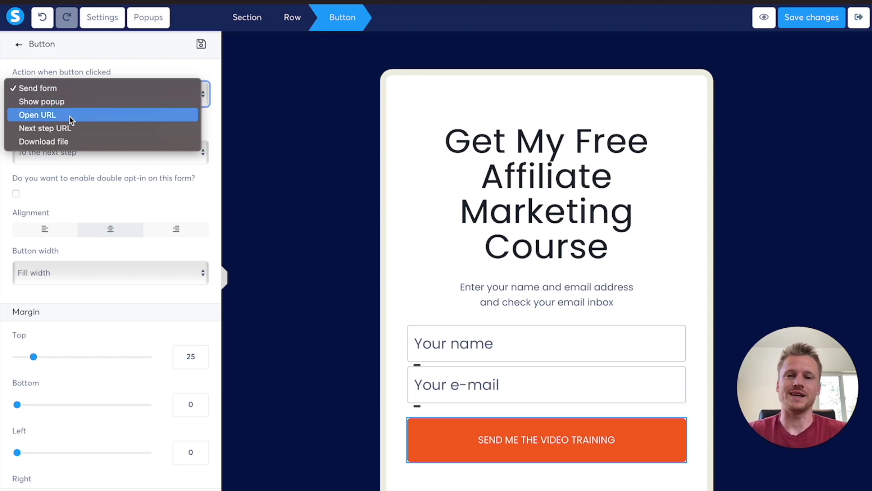
click(59, 88)
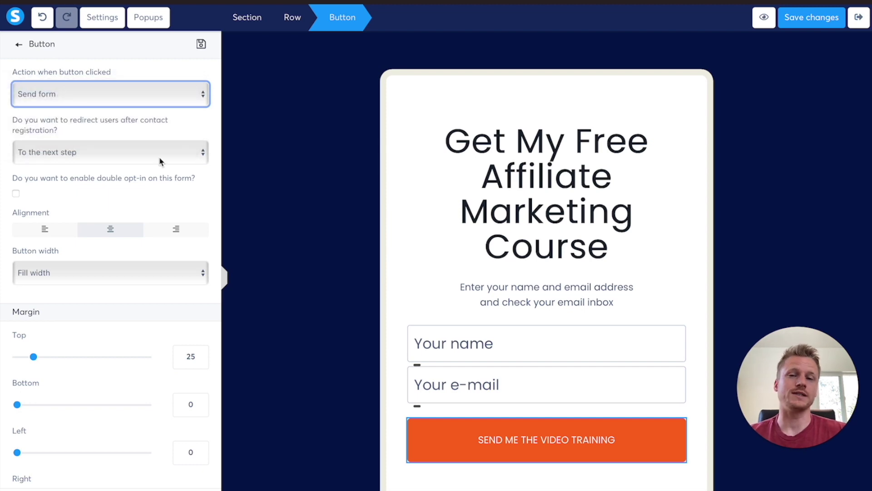
click(311, 215)
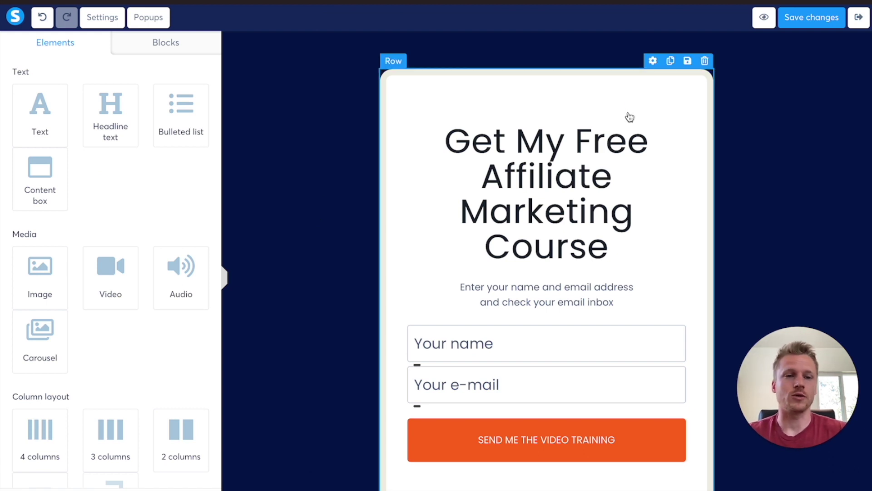
click(809, 20)
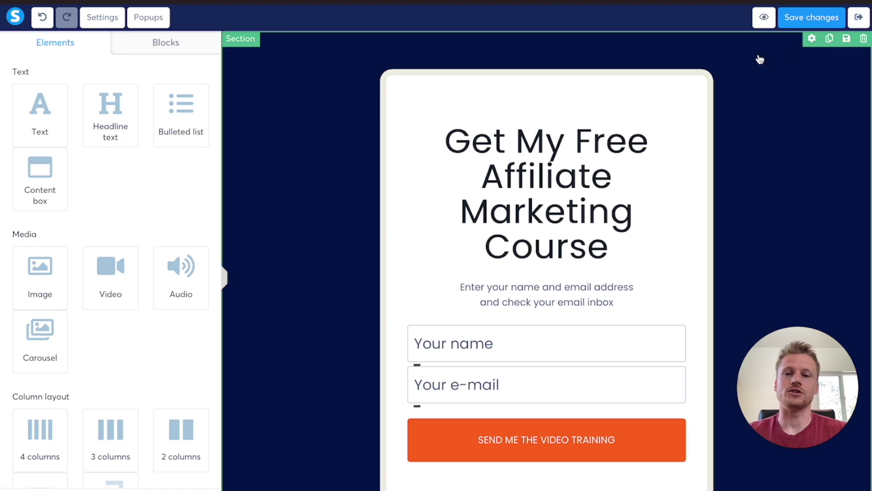
Step: Change the Thank You step's URL path to 'thankyou', save it, and edit the page
click(859, 19)
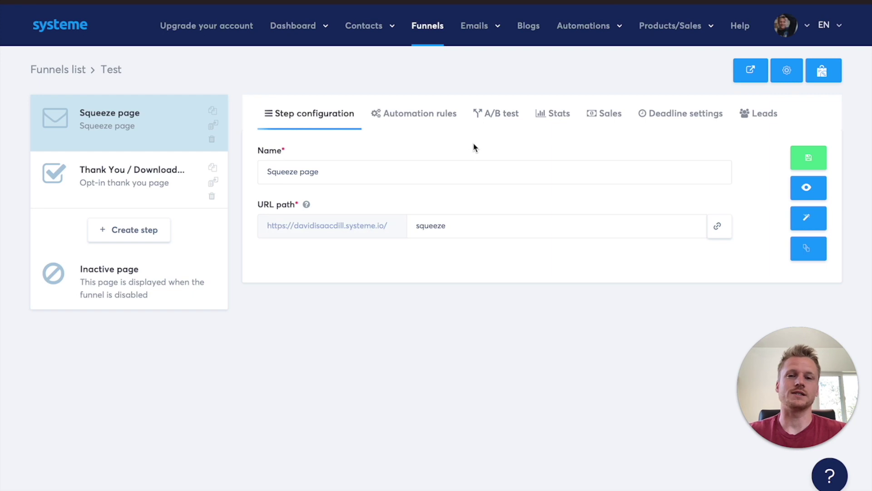
click(136, 188)
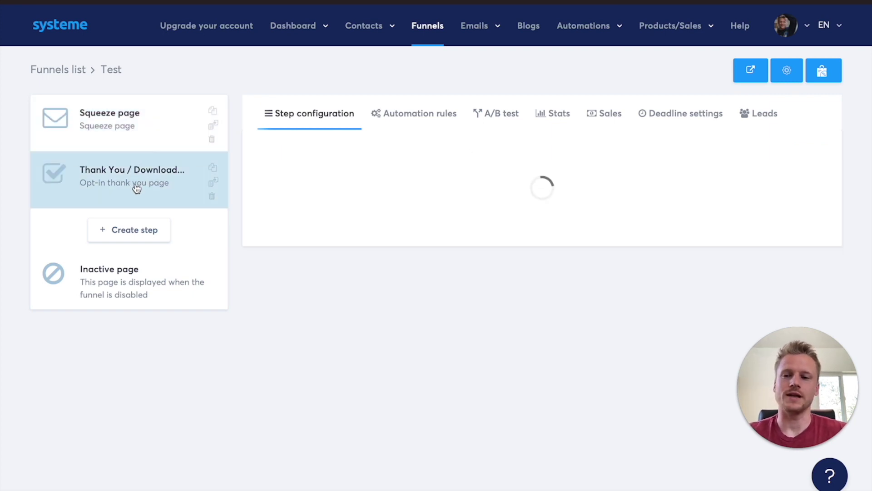
click(390, 173)
drag(479, 231, 398, 226)
text(thank you)
click(812, 171)
click(812, 171)
click(815, 225)
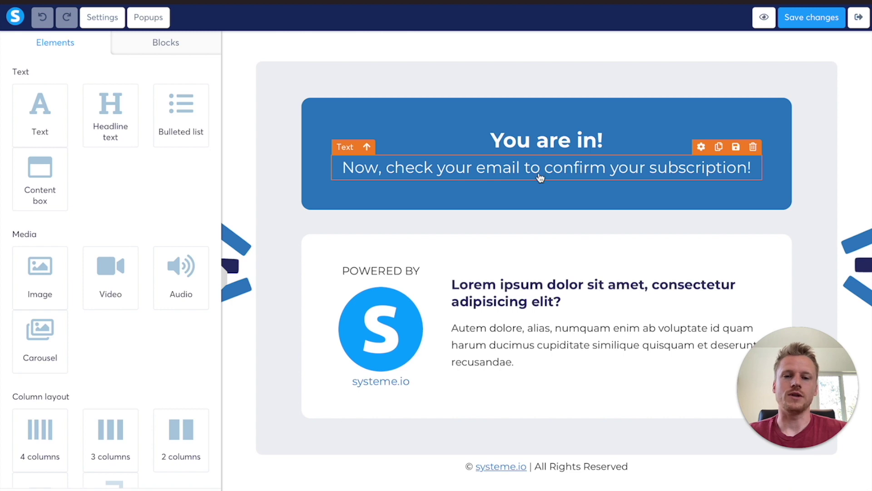
Step: Delete the 'Powered by systeme.io' logo row from the thank-you page and save
click(532, 249)
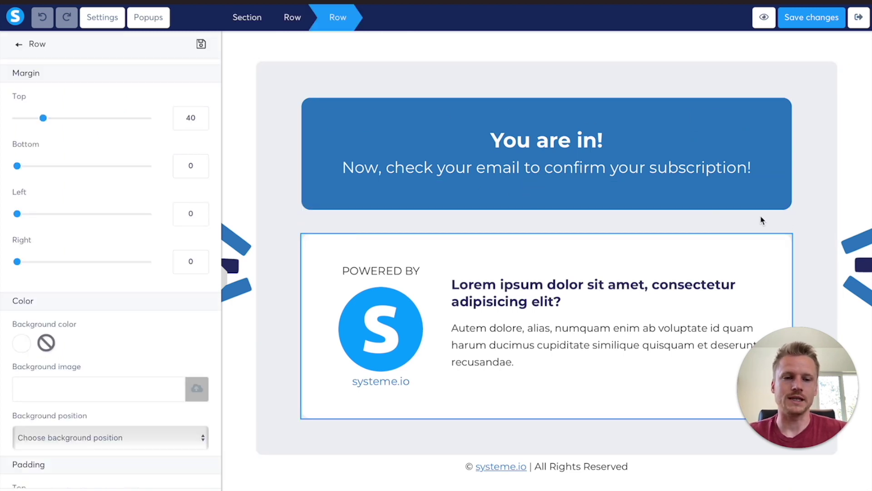
key(Escape)
click(783, 230)
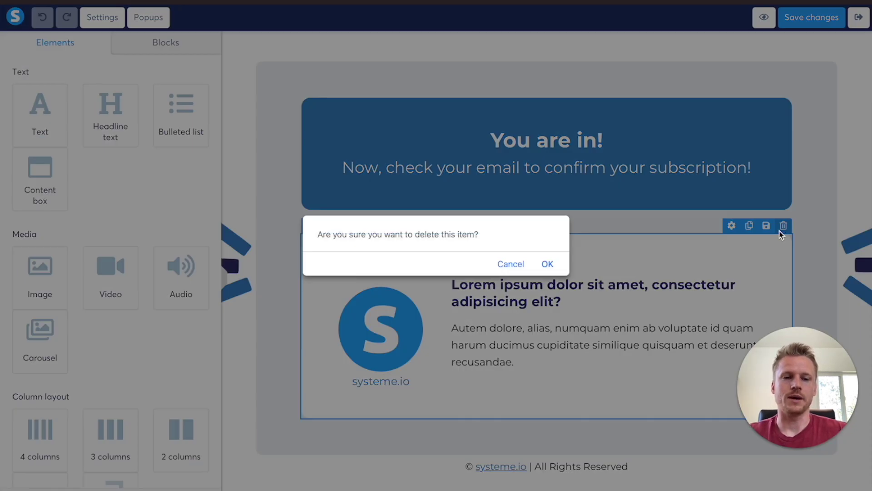
click(546, 261)
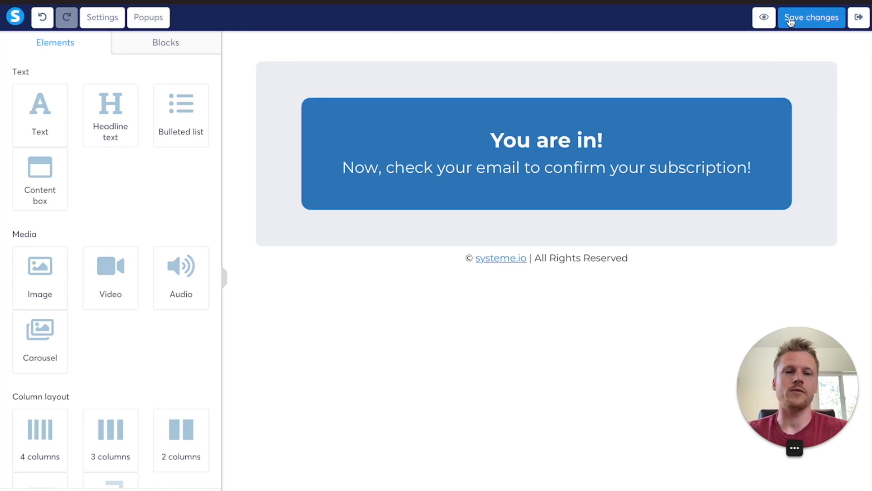
click(809, 26)
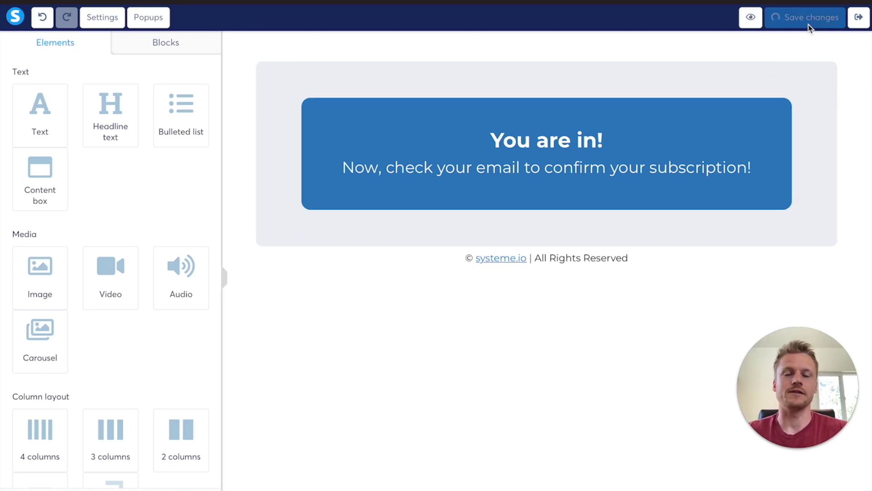
Step: Exit the editor and view the squeeze page's Automation rules, cancelling the Add trigger dialog
click(858, 19)
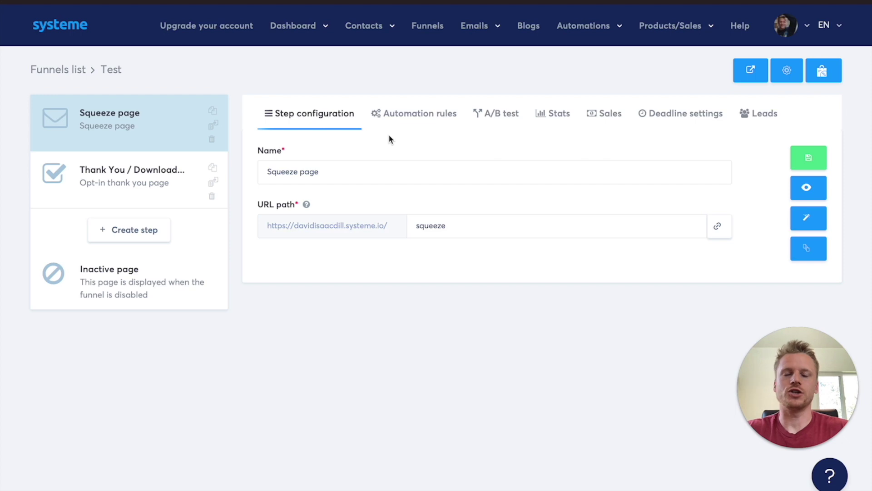
click(420, 114)
click(790, 159)
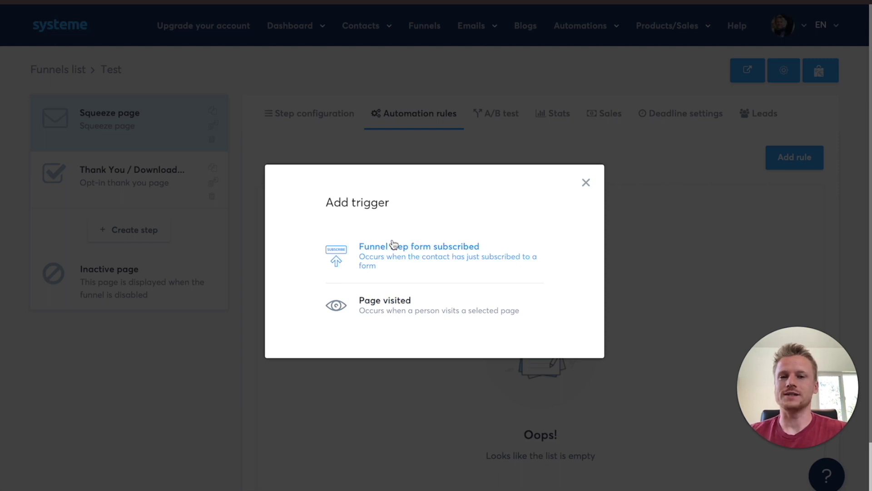
key(Escape)
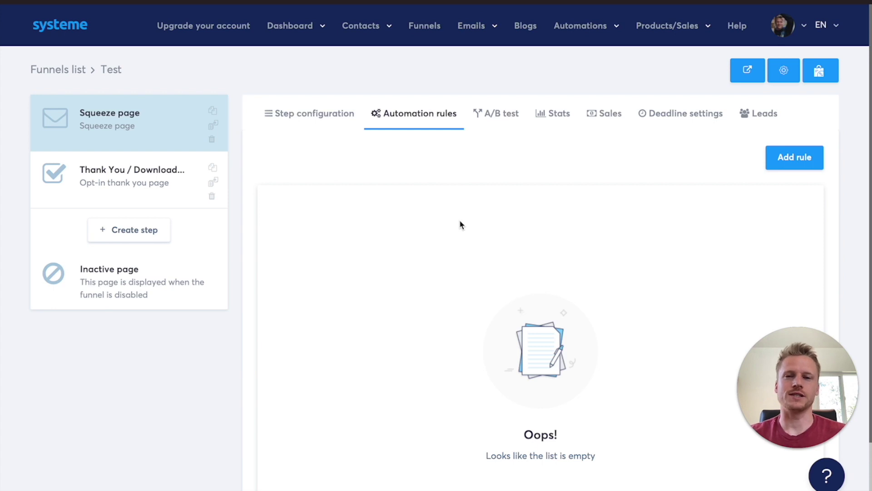
mouse_move(473, 30)
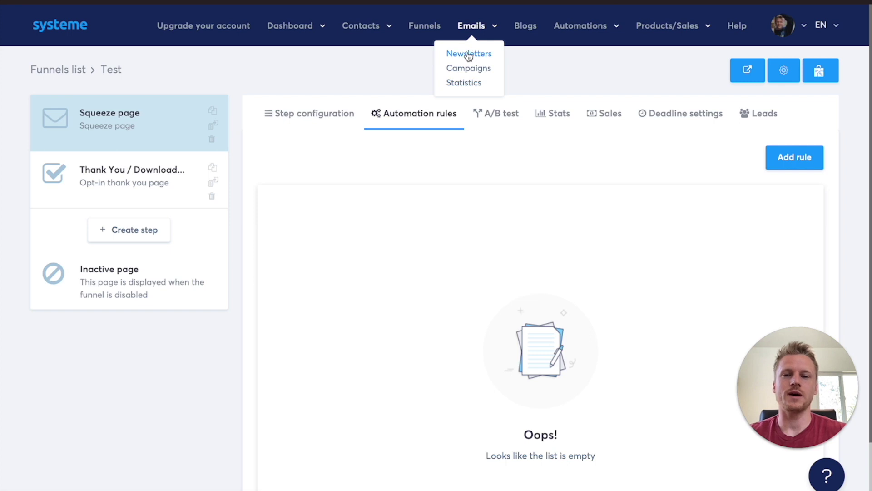
Step: Start a new newsletter from Emails > Newsletters, checking the subject, sender name and sender email fields
click(469, 54)
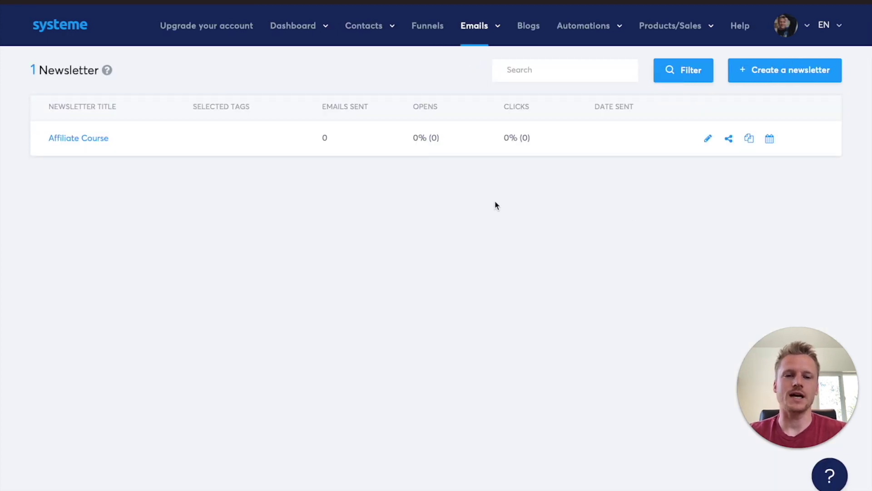
click(750, 86)
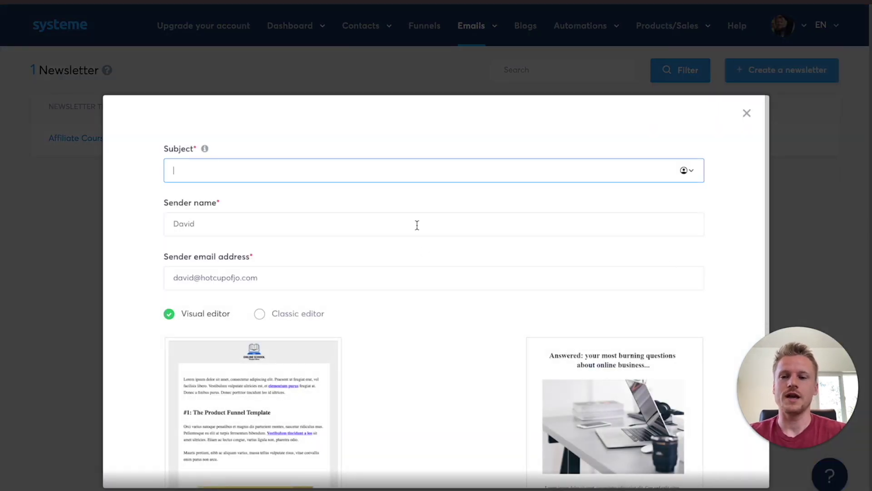
scroll(417, 224, down, 2)
click(210, 129)
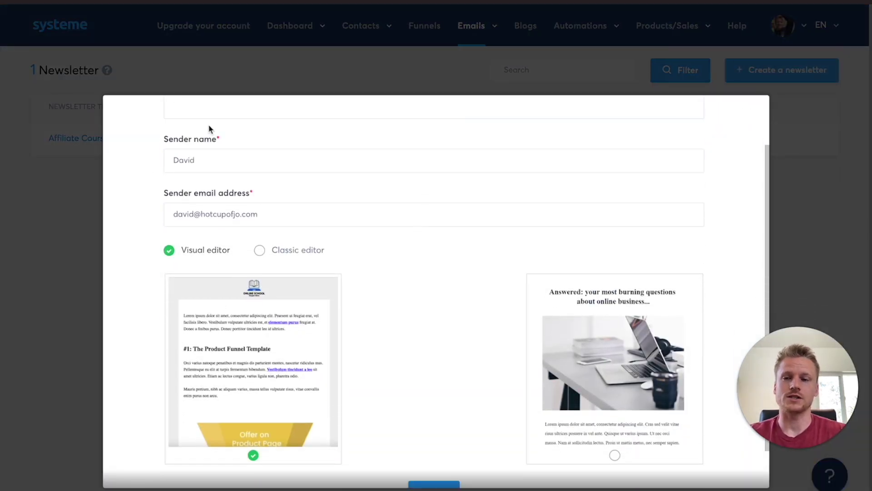
scroll(209, 129, up, 2)
click(224, 152)
click(231, 200)
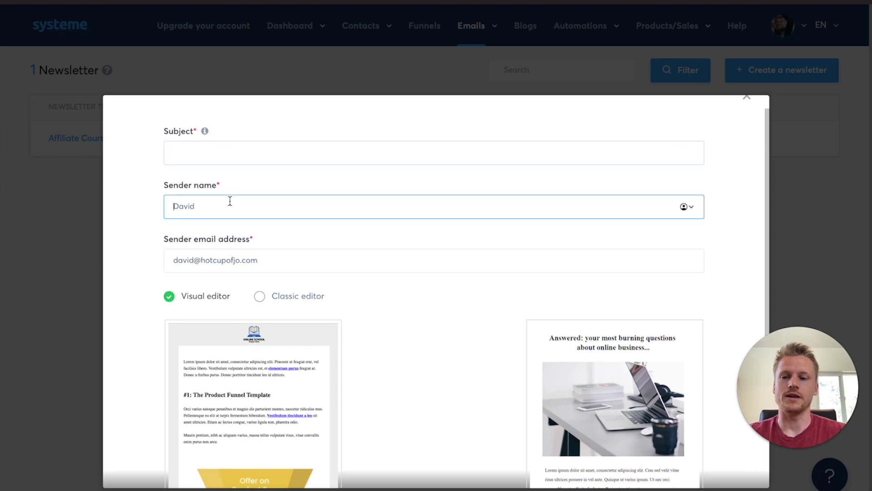
click(282, 264)
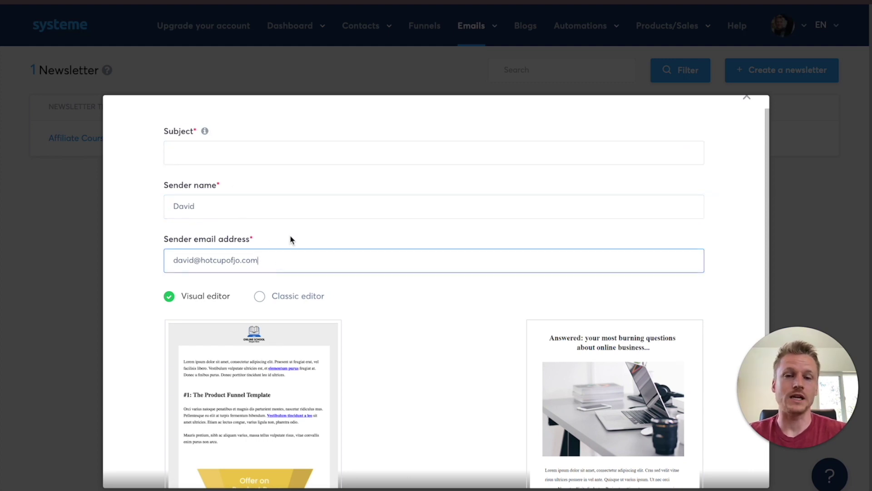
scroll(291, 234, down, 2)
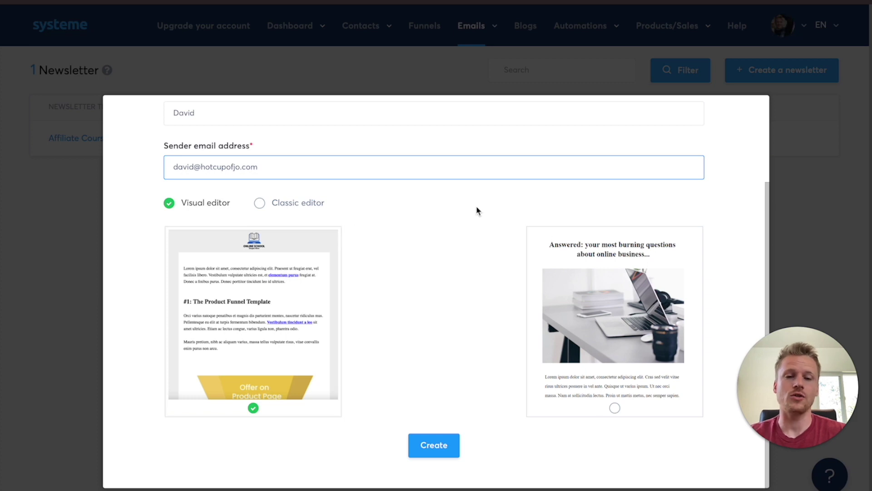
Step: Create the newsletter using the '#1: The Product Funnel Template' visual template
click(609, 294)
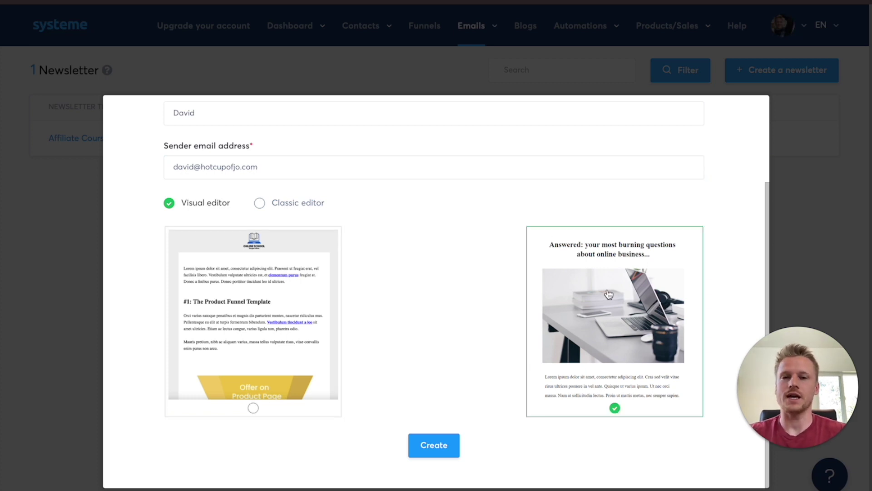
click(246, 340)
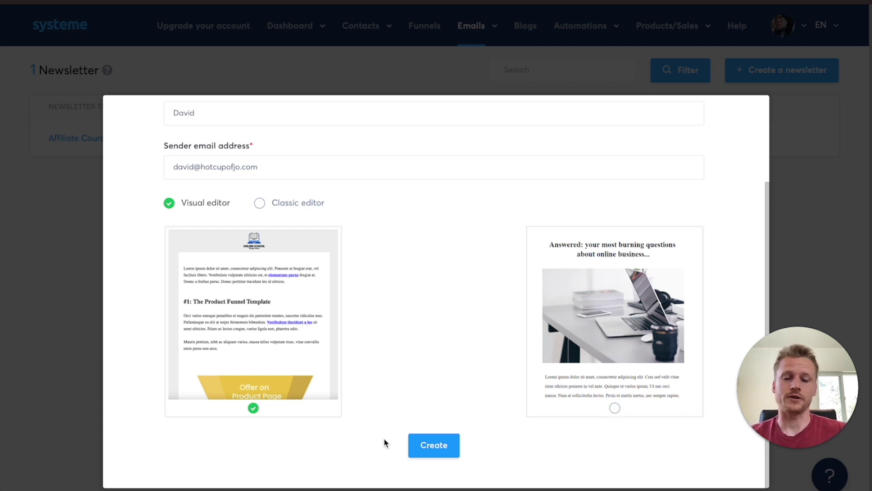
click(429, 445)
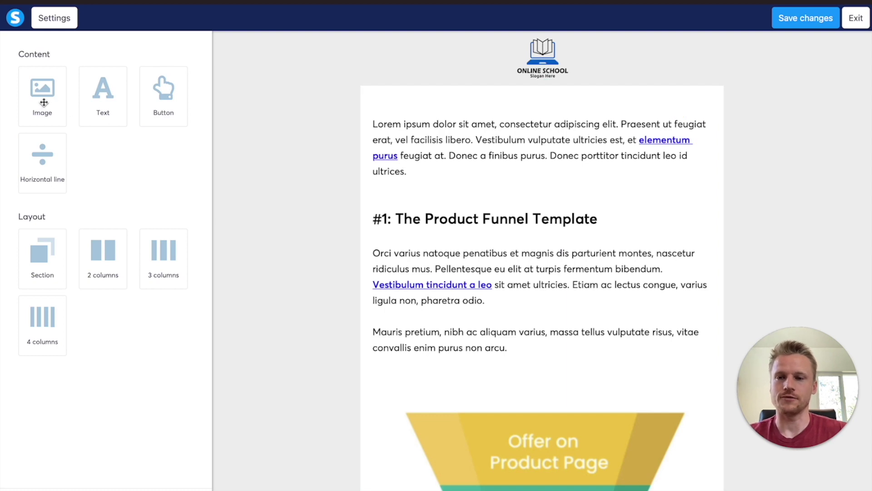
Step: Drop an Image block above the funnel graphic in the email and open its image settings
scroll(512, 296, down, 14)
scroll(510, 301, up, 14)
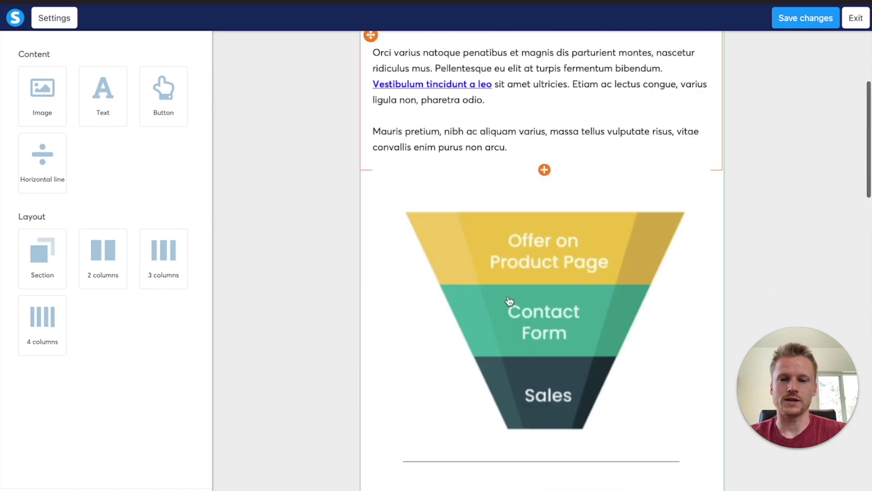
drag(42, 93, 487, 238)
scroll(487, 239, down, 6)
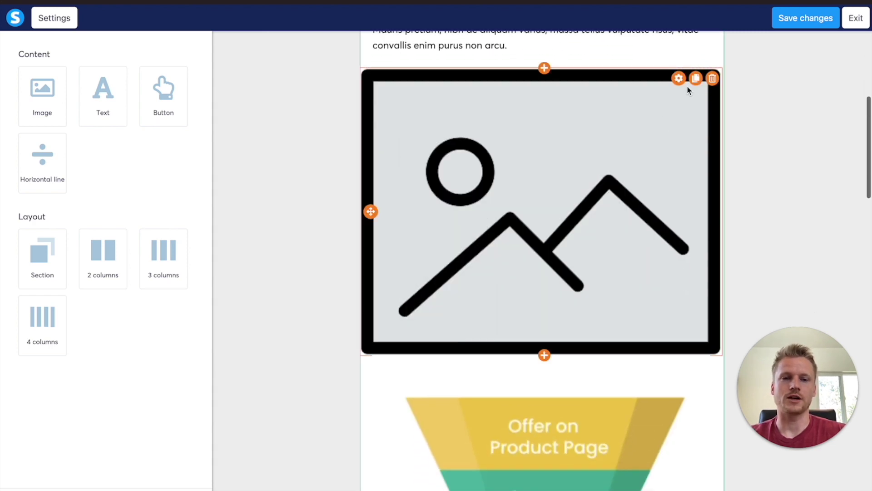
click(679, 79)
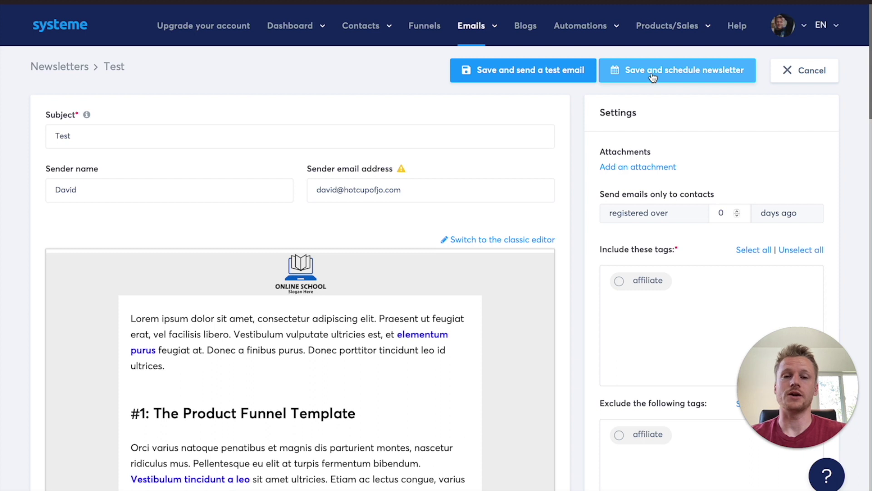
Step: Save the Test newsletter with a test email sent, then go to Blogs
click(508, 69)
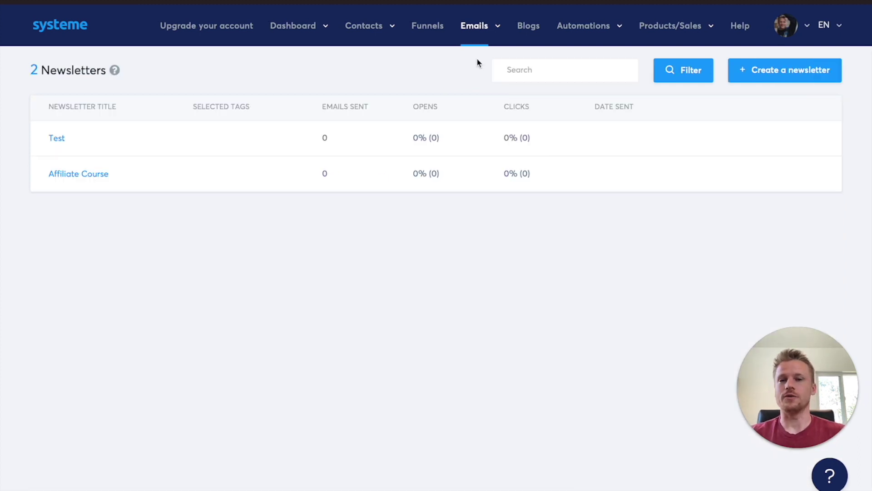
click(530, 31)
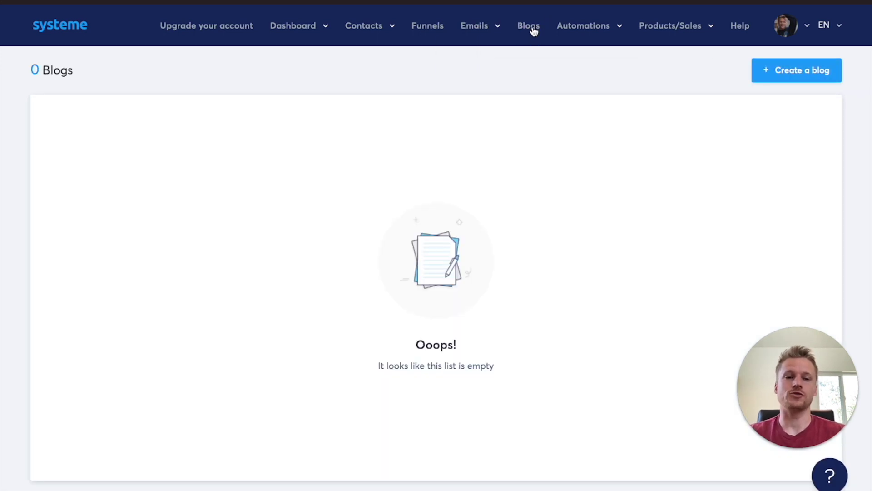
Step: Start a new blog named 'Test' and look over the blog domain choices
click(779, 75)
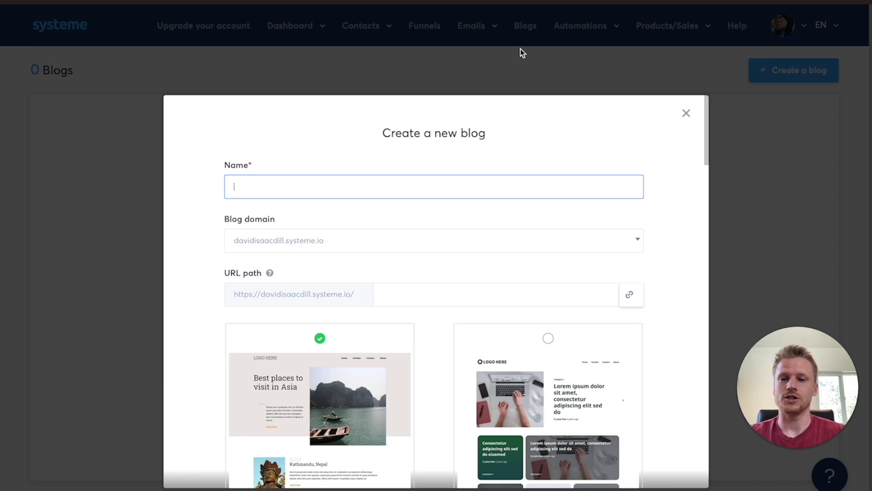
text(Test)
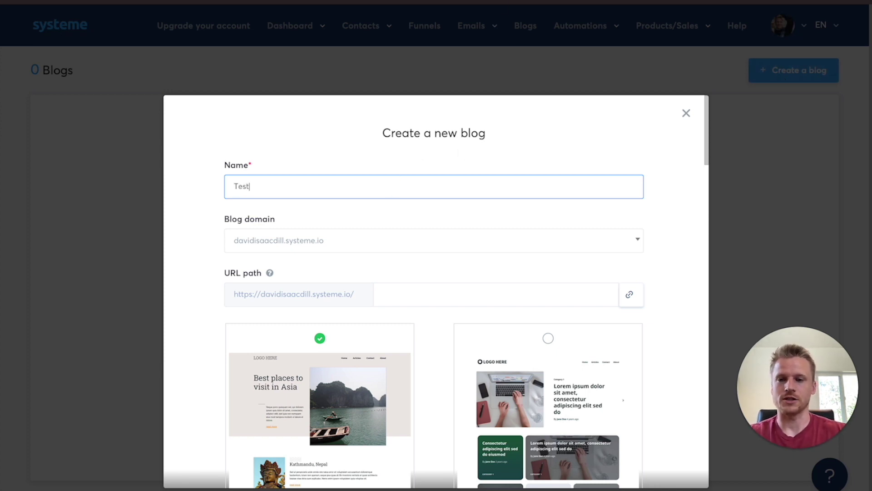
click(364, 248)
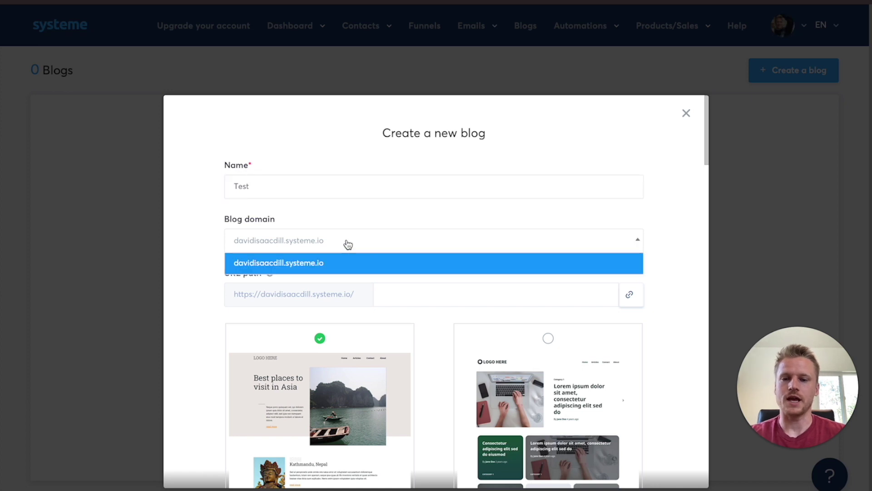
click(351, 218)
Step: Browse and preview the blog templates, then close the gallery without choosing one
scroll(399, 206, down, 1)
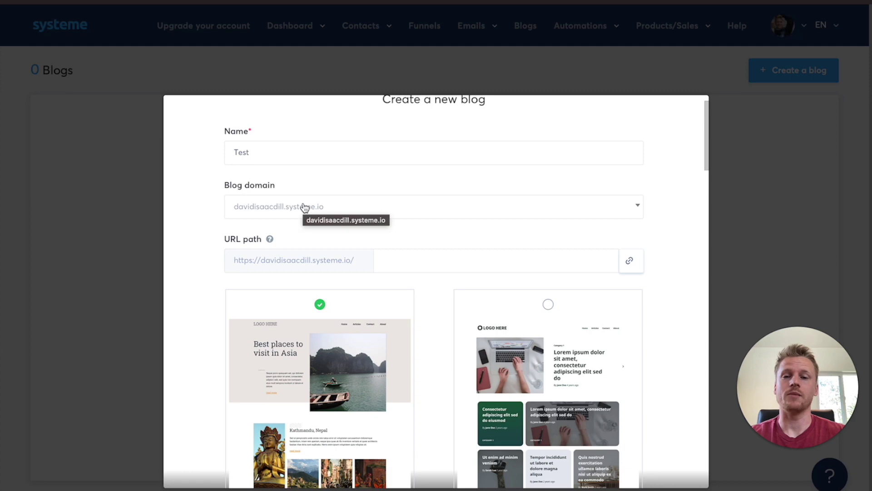
scroll(309, 204, down, 3)
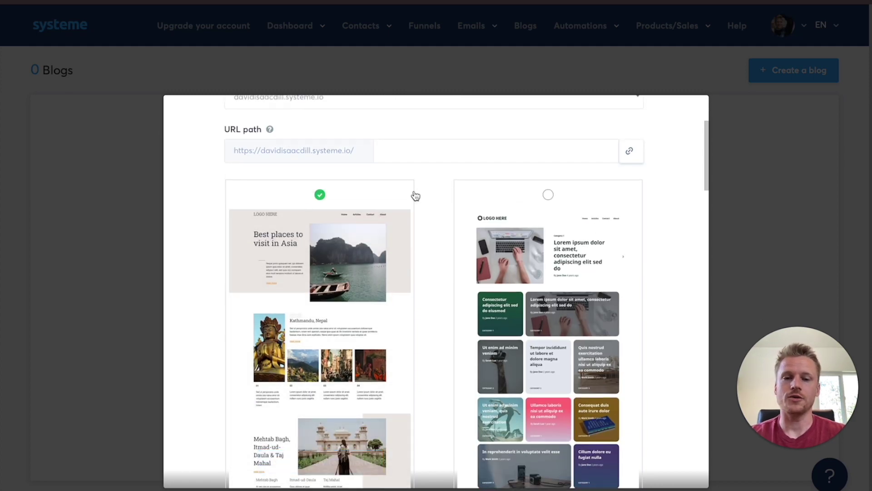
scroll(578, 306, down, 15)
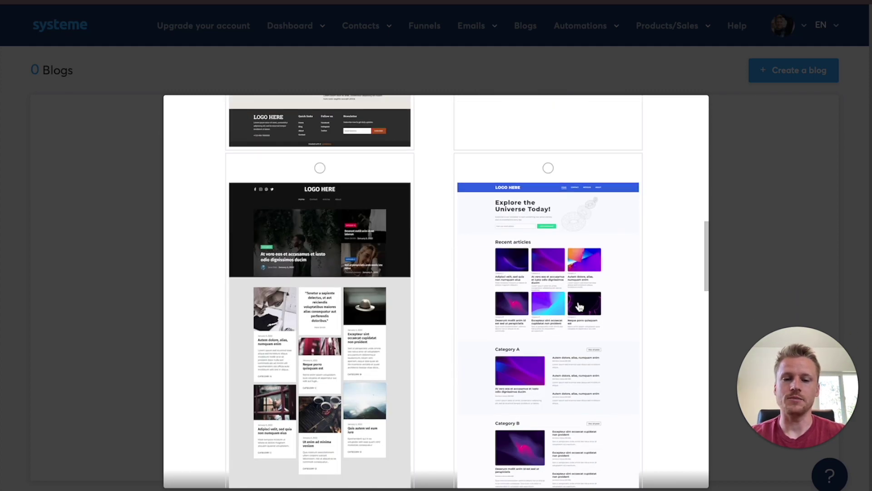
scroll(435, 310, down, 8)
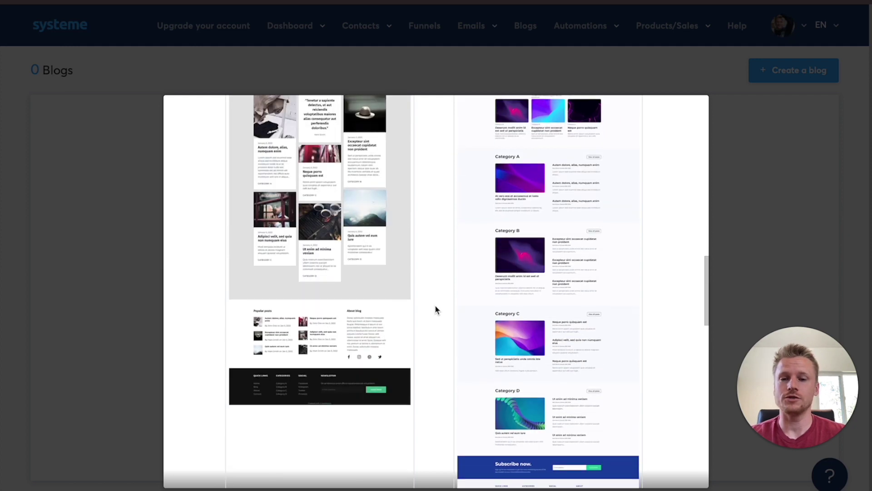
scroll(504, 315, down, 3)
scroll(503, 315, down, 6)
scroll(233, 357, up, 20)
mouse_move(408, 361)
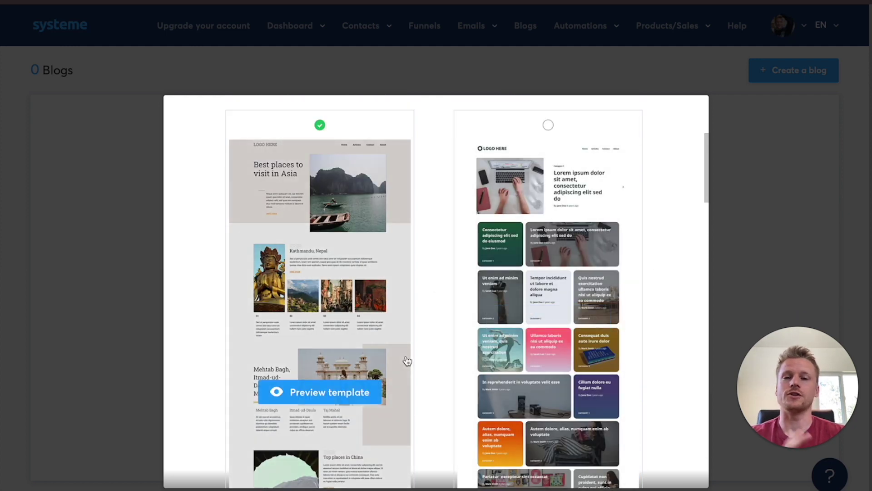
scroll(408, 360, down, 10)
mouse_move(584, 255)
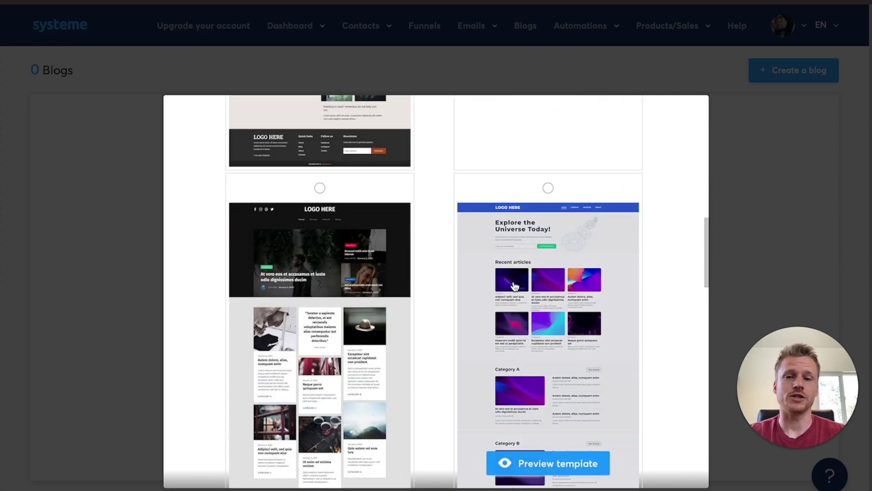
scroll(515, 286, down, 5)
scroll(491, 371, down, 2)
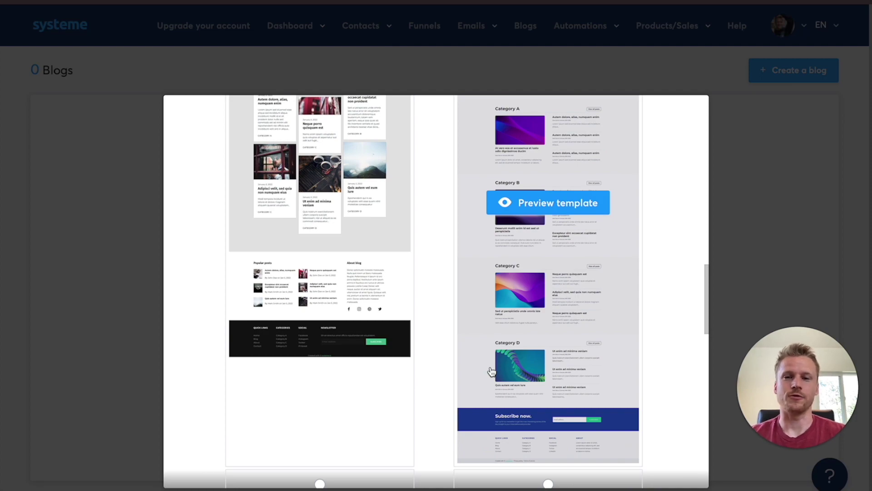
click(529, 40)
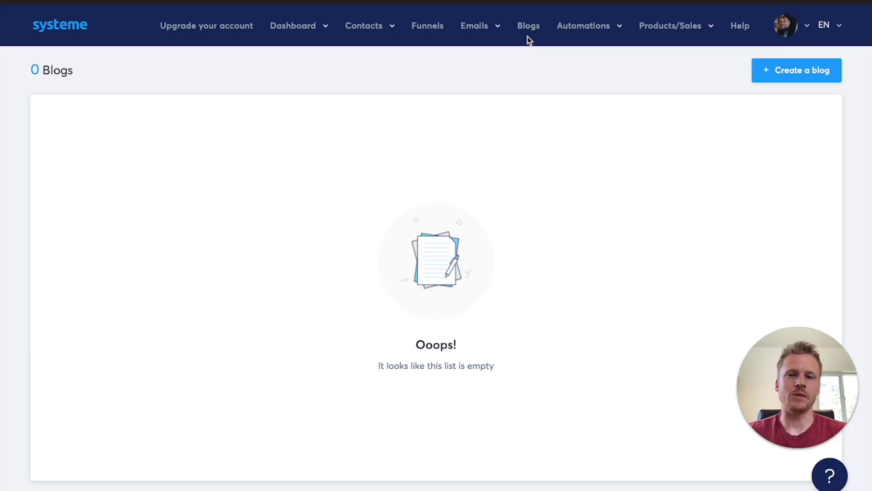
Step: Go to Automations > Workflows and open the 'Test' workflow
mouse_move(586, 26)
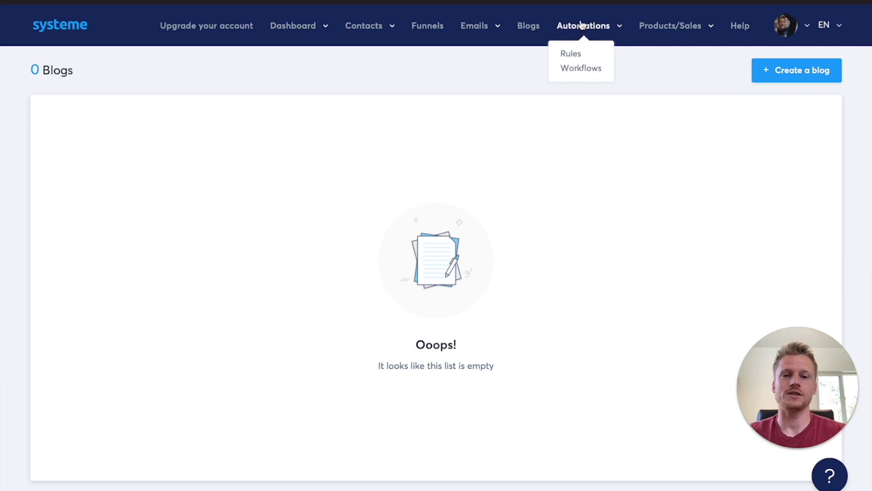
click(583, 69)
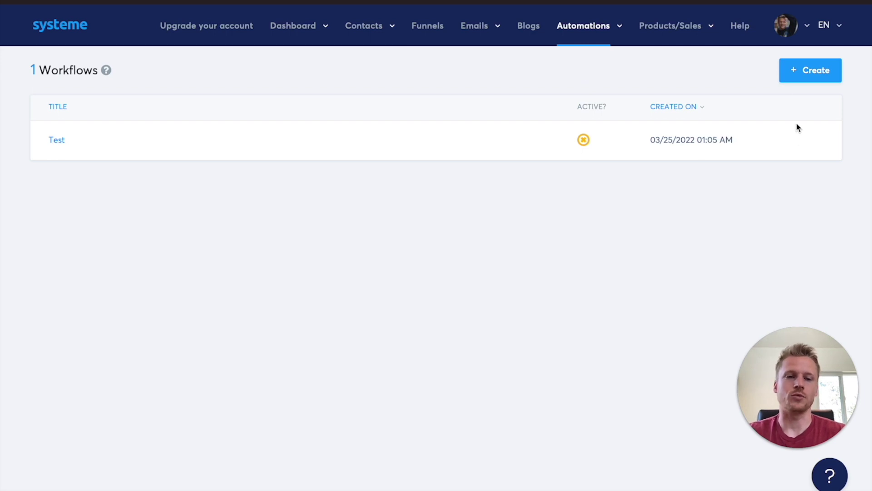
click(65, 144)
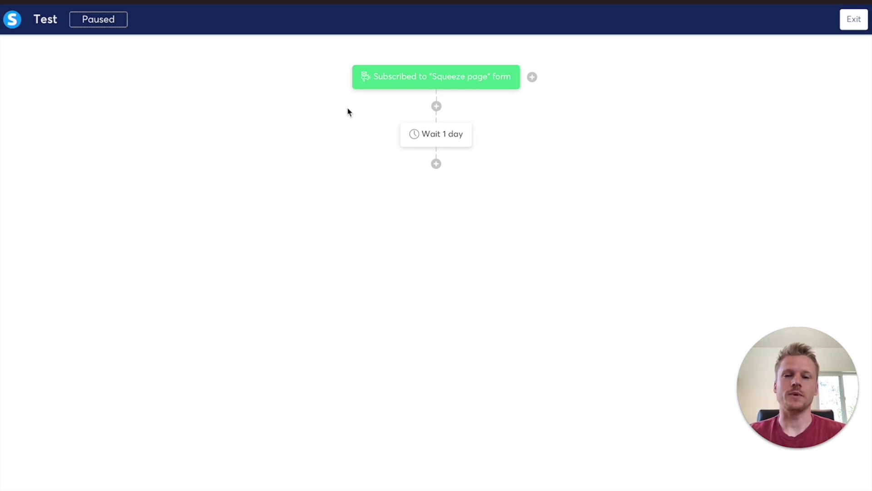
Step: Review the Squeeze page subscription trigger and 1-day delay, then add a step after the wait
click(441, 75)
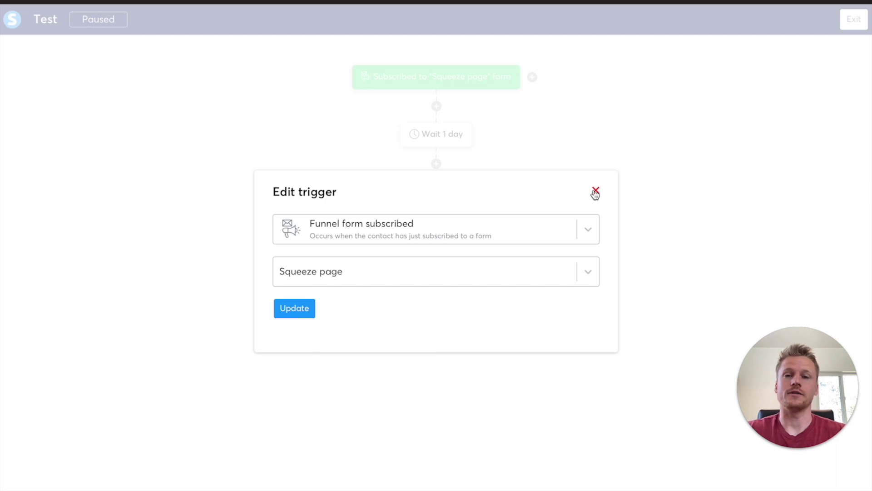
click(595, 193)
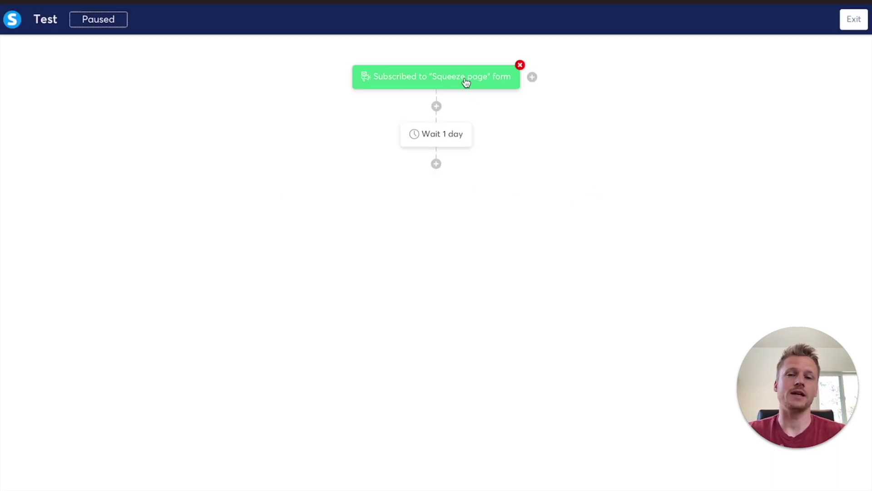
click(439, 137)
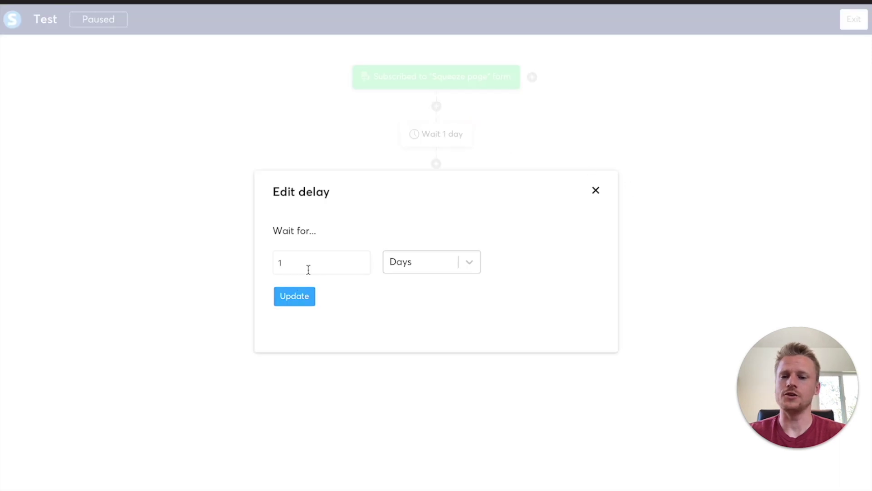
click(596, 192)
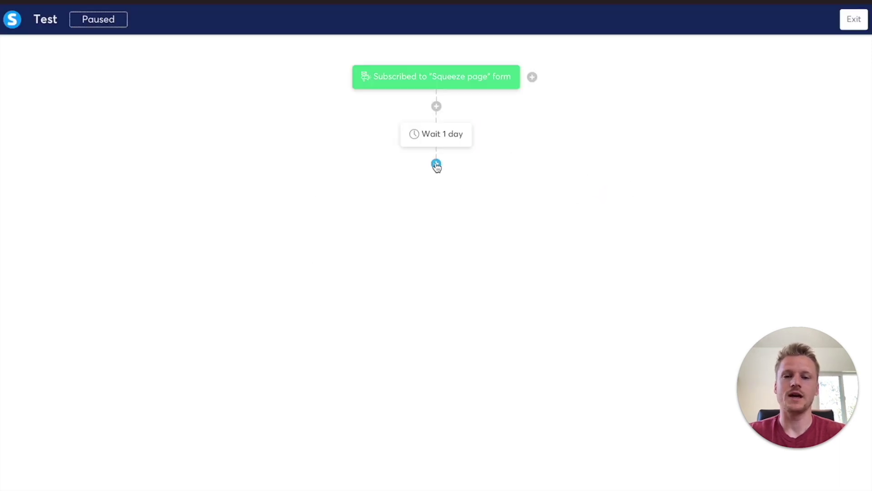
click(436, 164)
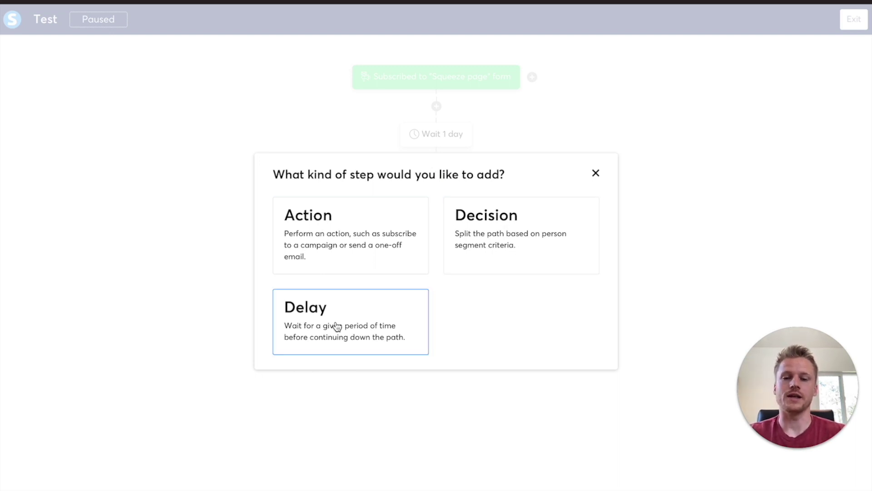
Step: Add a Send an email action that sends the 'Video Training (open me)' email
click(395, 241)
click(394, 240)
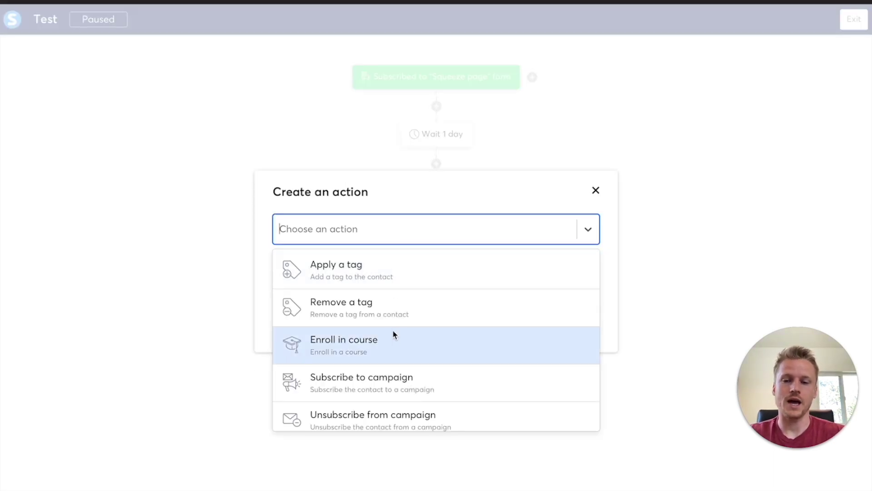
scroll(394, 340, down, 2)
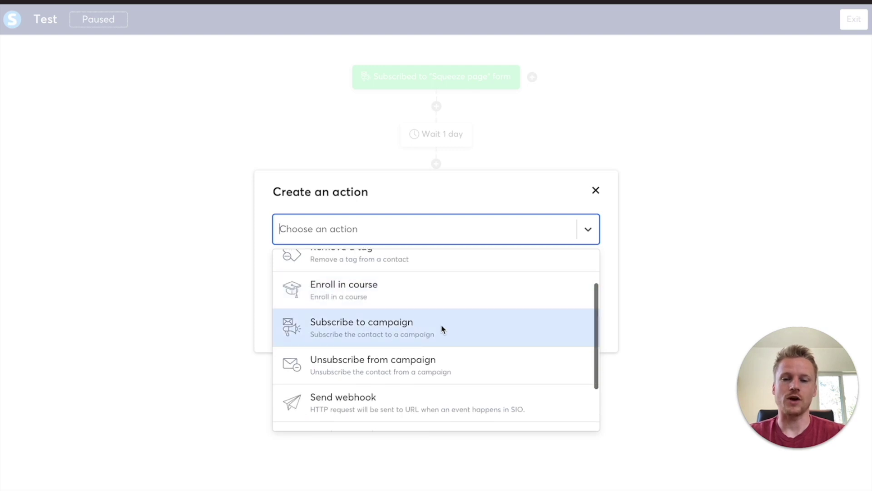
scroll(457, 368, down, 1)
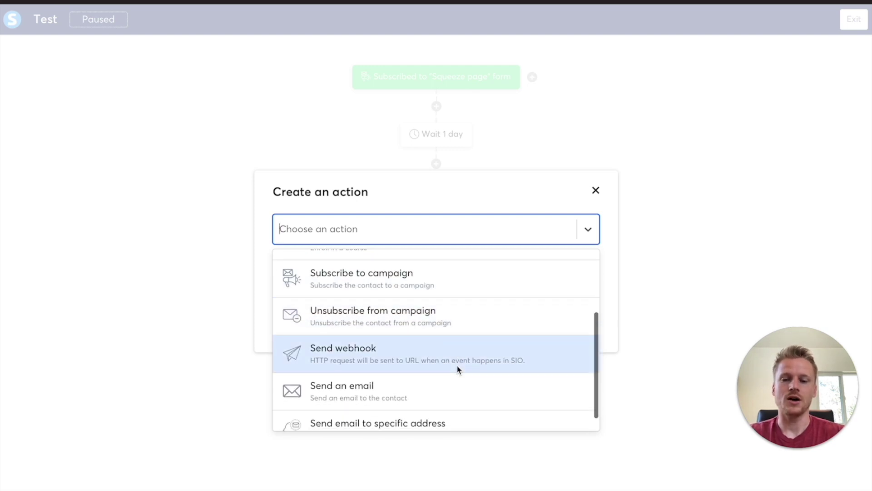
scroll(427, 393, down, 1)
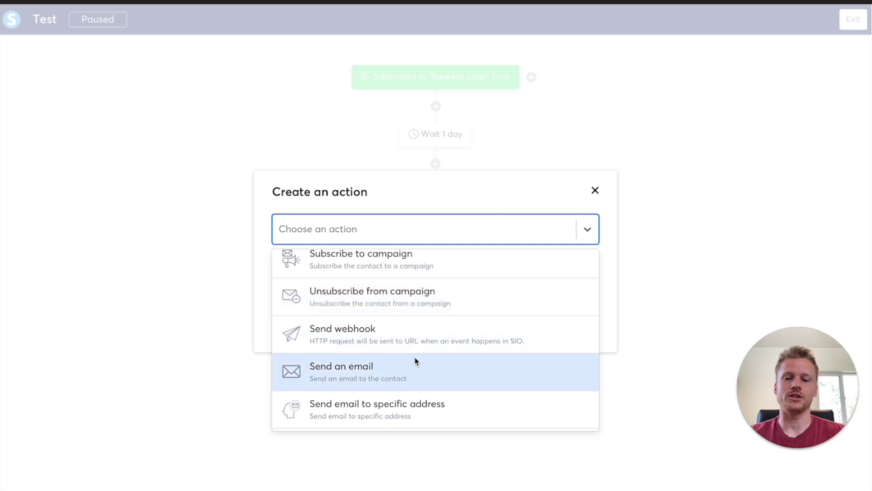
click(408, 372)
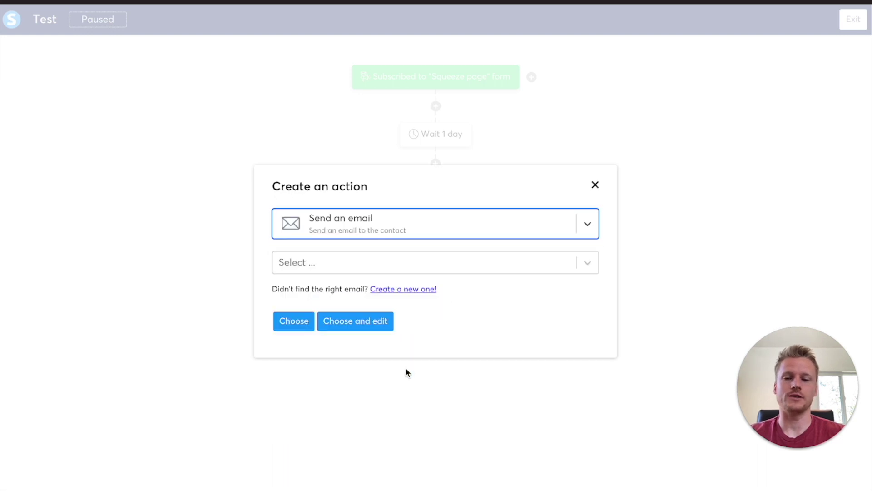
click(355, 266)
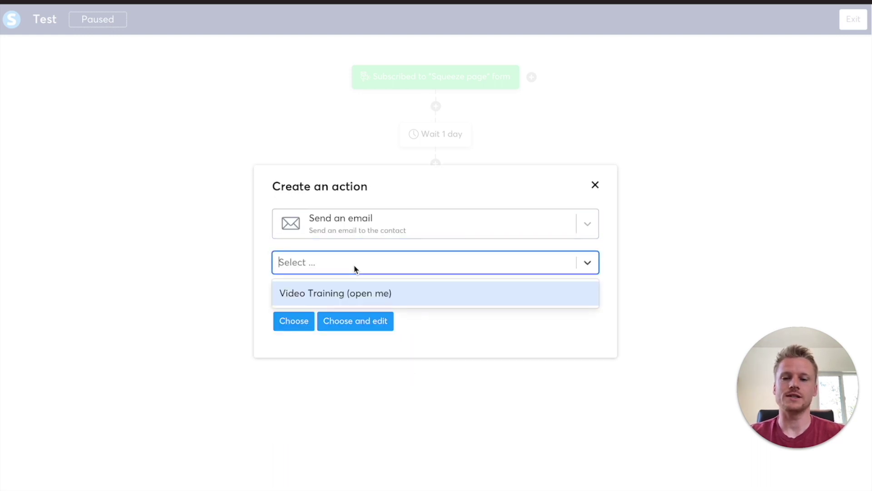
click(362, 296)
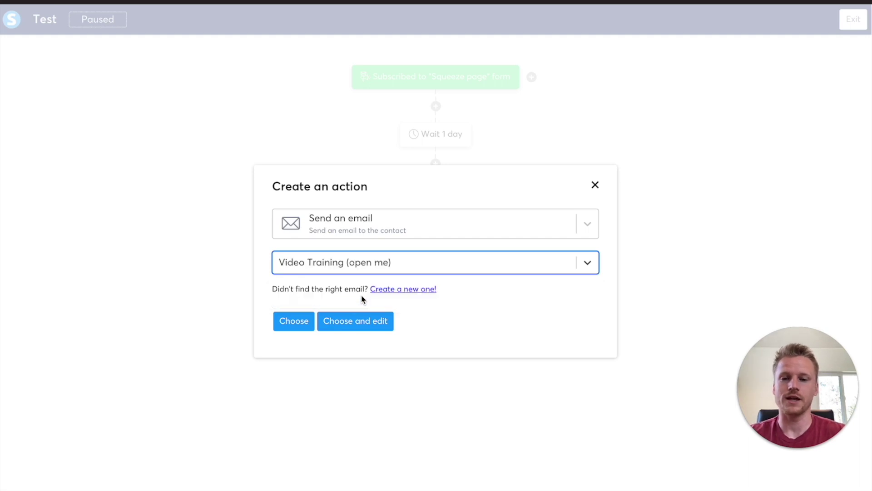
click(296, 326)
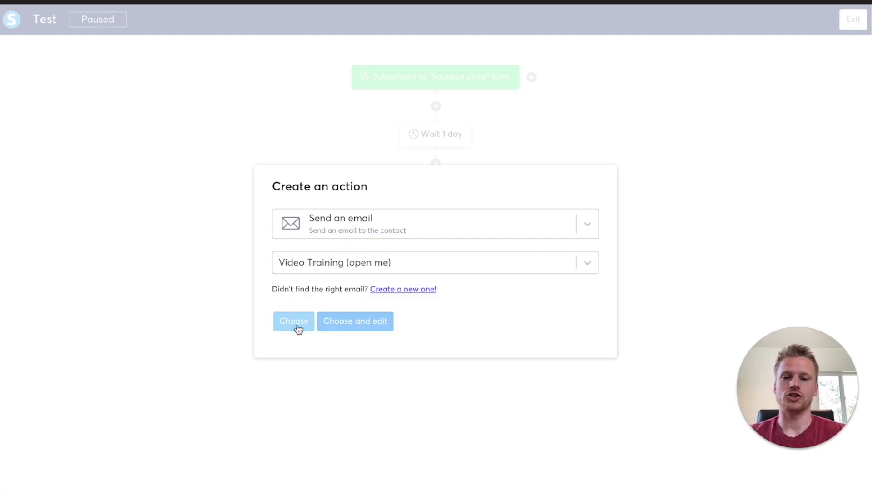